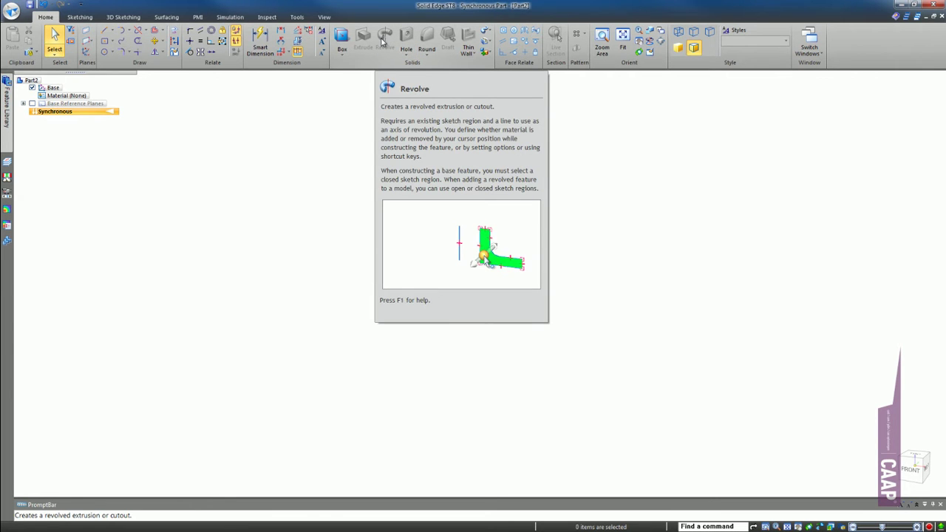
# Step: Bring the ordered Part1 window in front of the synchronous Part2 using Switch Windows
pyautogui.click(810, 46)
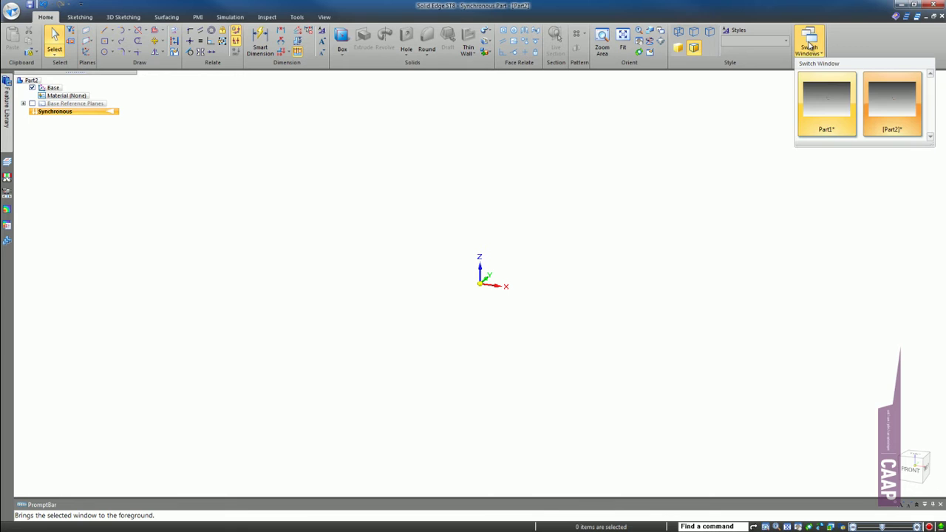
pyautogui.click(836, 111)
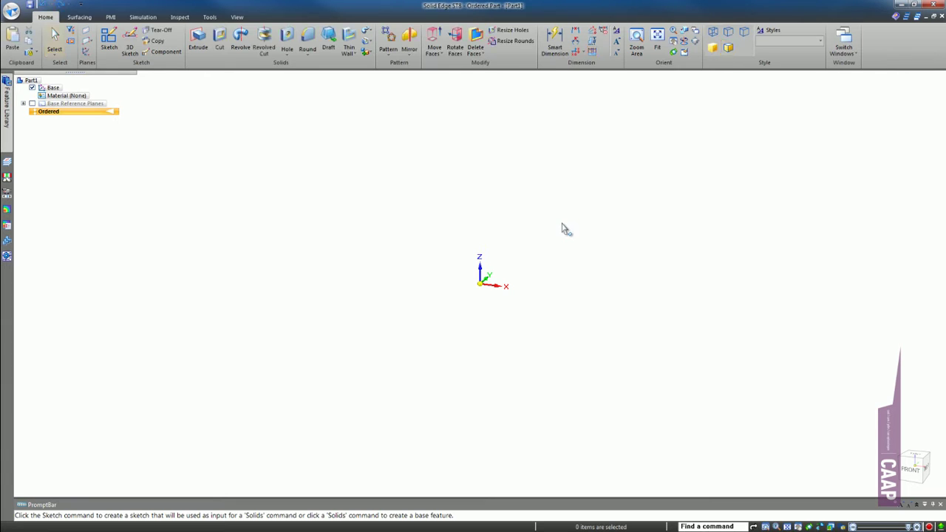
# Step: Start a revolved protrusion on the base plane and draw a tall rectangle plus a wider lower-right one
pyautogui.click(241, 40)
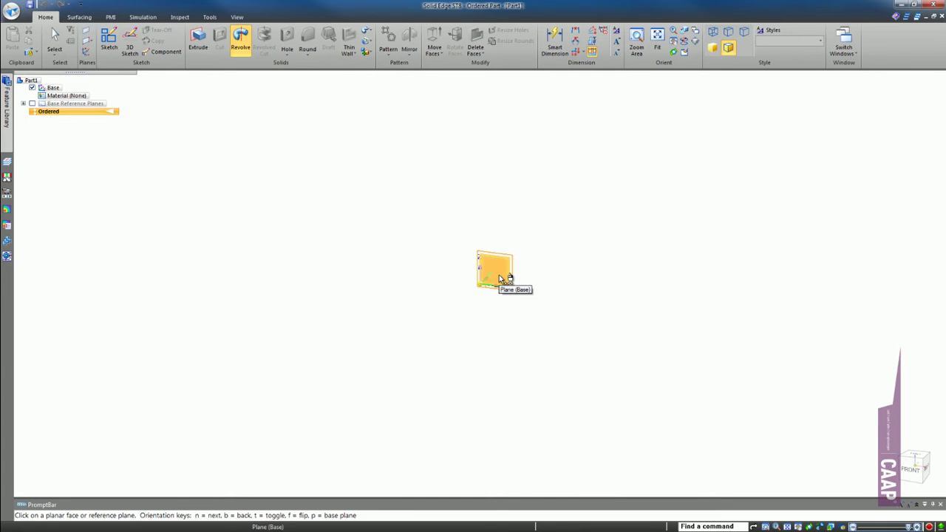
pyautogui.click(499, 278)
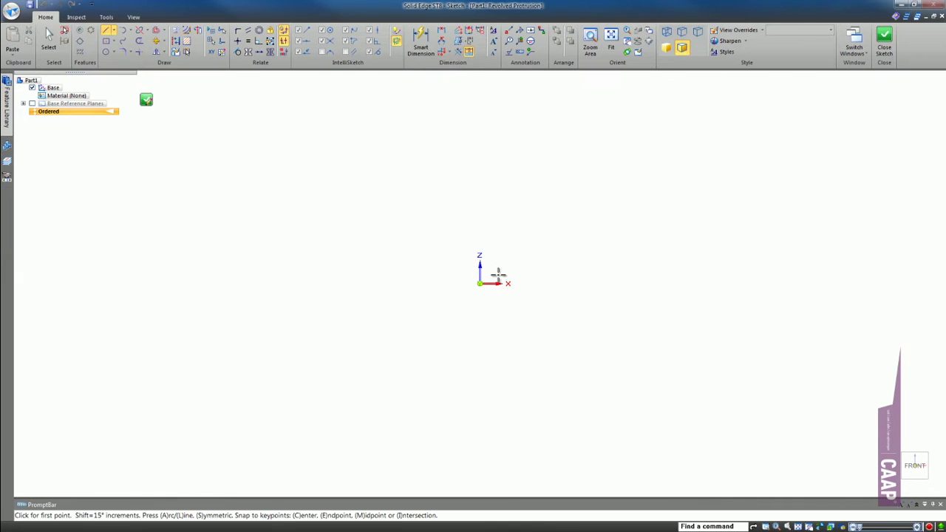
pyautogui.click(105, 41)
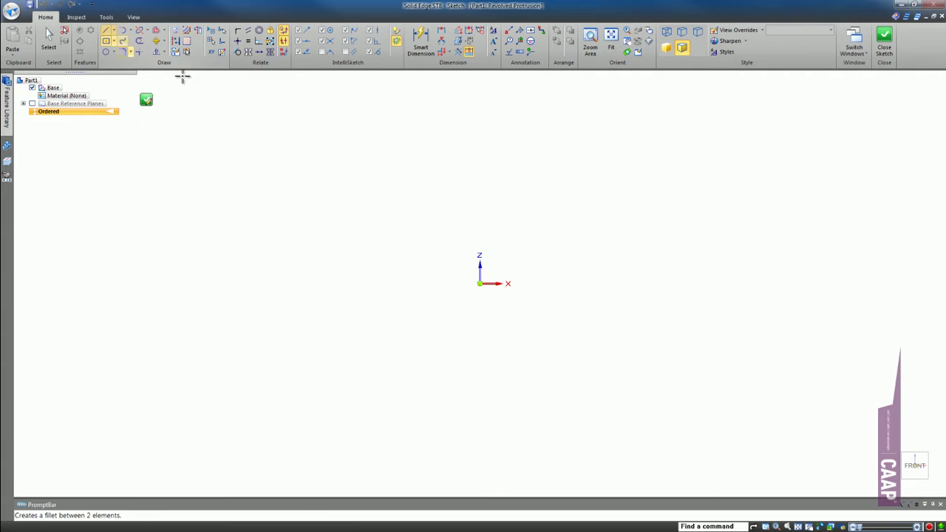
pyautogui.click(560, 283)
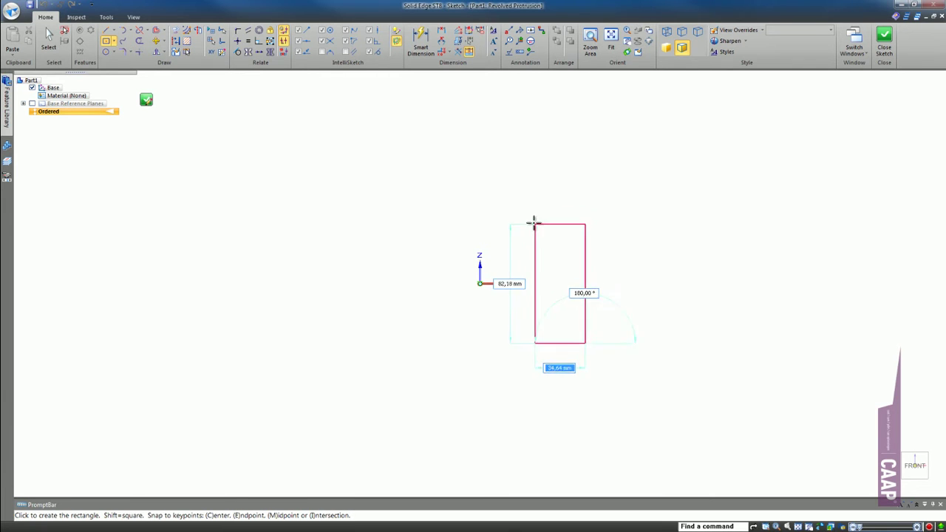
pyautogui.click(528, 204)
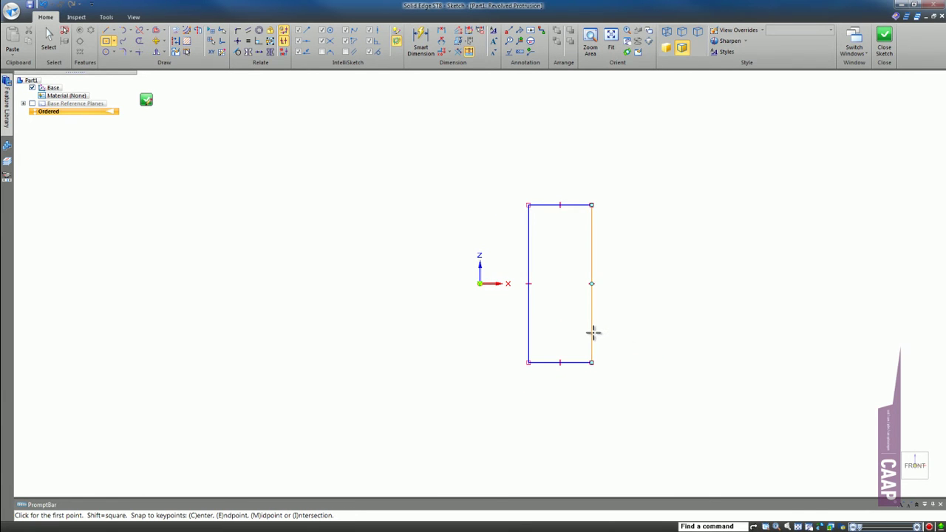
pyautogui.click(591, 331)
pyautogui.click(528, 362)
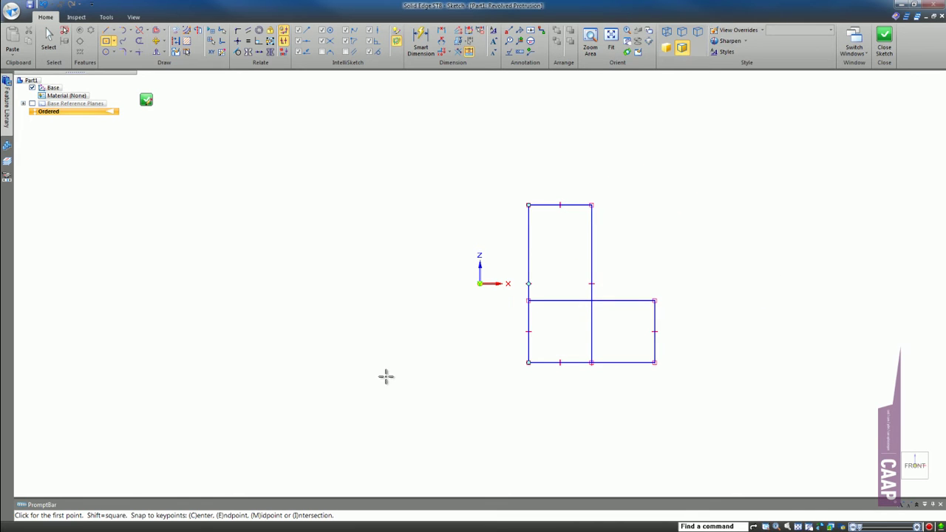
# Step: Trim the overlapping inner lines of the two rectangles into one closed L outline
pyautogui.click(139, 41)
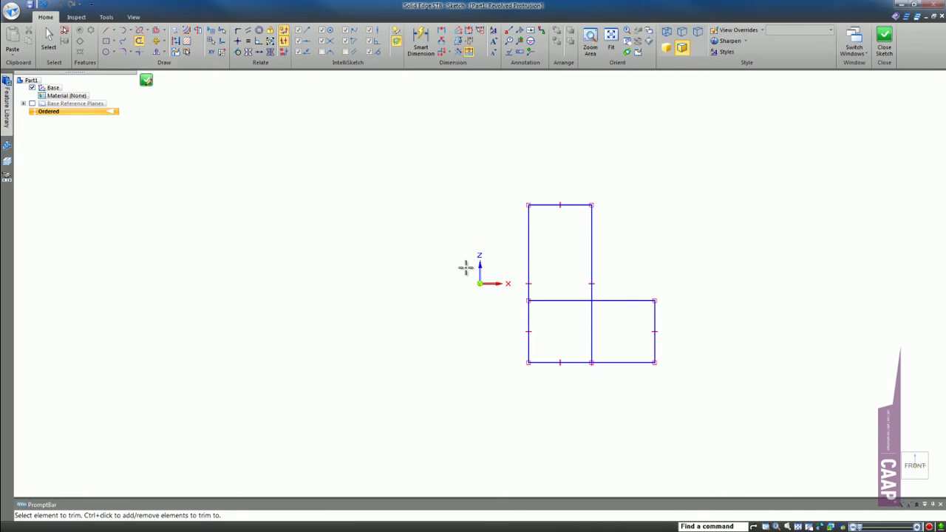
pyautogui.moveTo(467, 266)
pyautogui.mouseDown()
pyautogui.moveTo(537, 263)
pyautogui.moveTo(624, 344)
pyautogui.mouseUp()
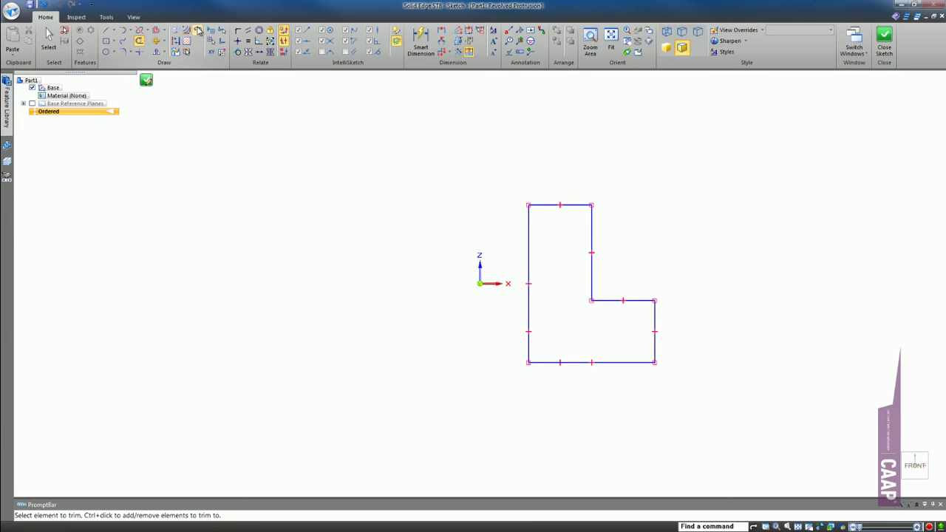
pyautogui.click(198, 30)
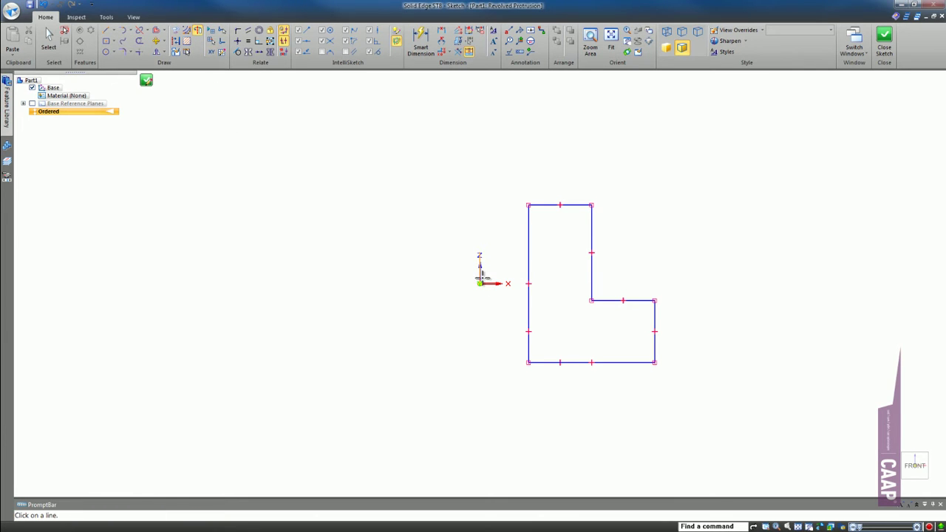
# Step: Select the profile's left and bottom edges, picking among the overlapping lines
pyautogui.press('Escape')
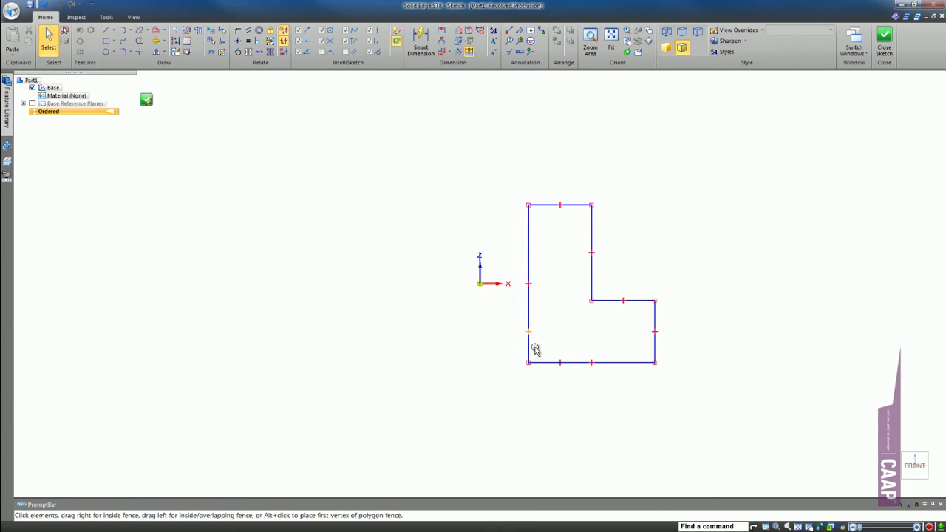
pyautogui.click(528, 247)
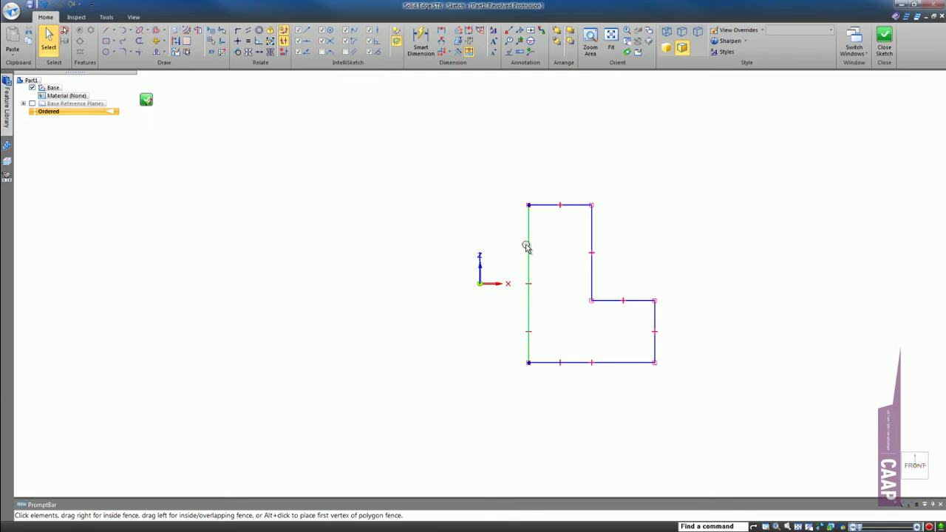
pyautogui.click(574, 327)
pyautogui.click(528, 321)
pyautogui.click(550, 334)
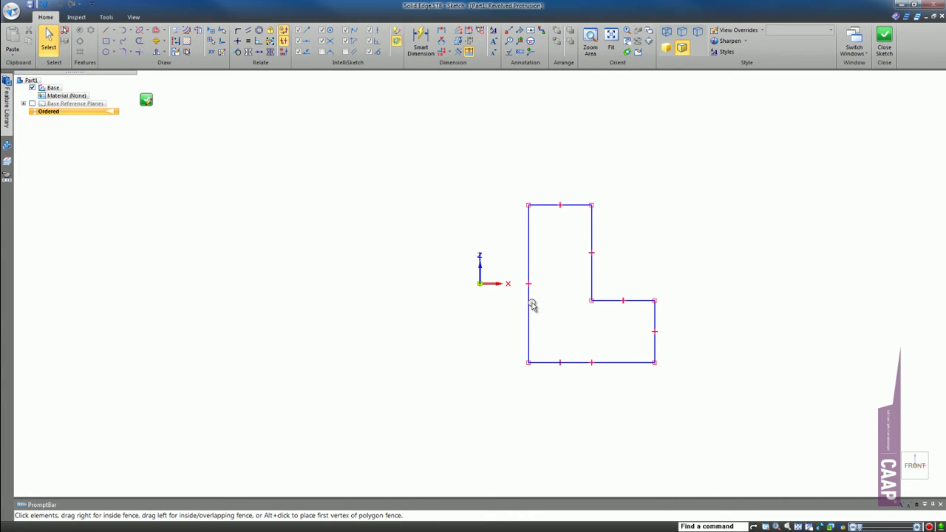
pyautogui.click(531, 304)
pyautogui.click(602, 362)
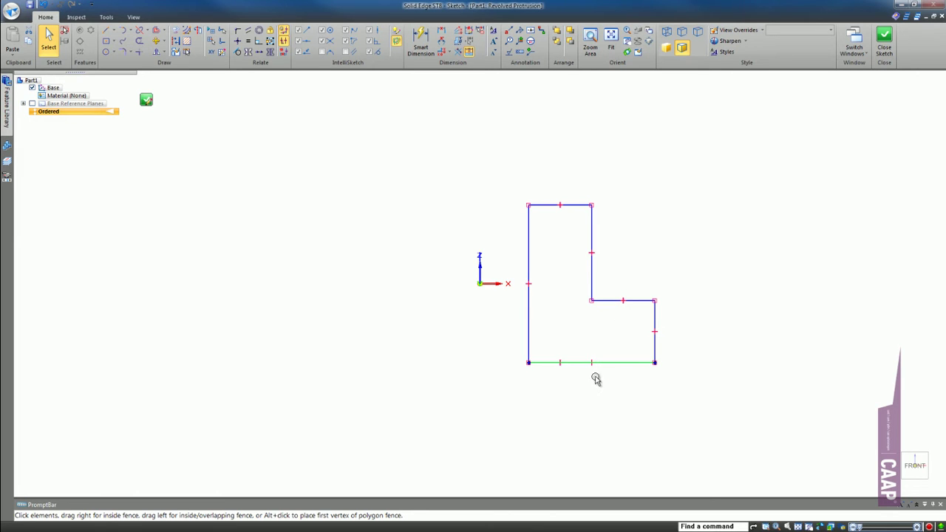
pyautogui.click(558, 394)
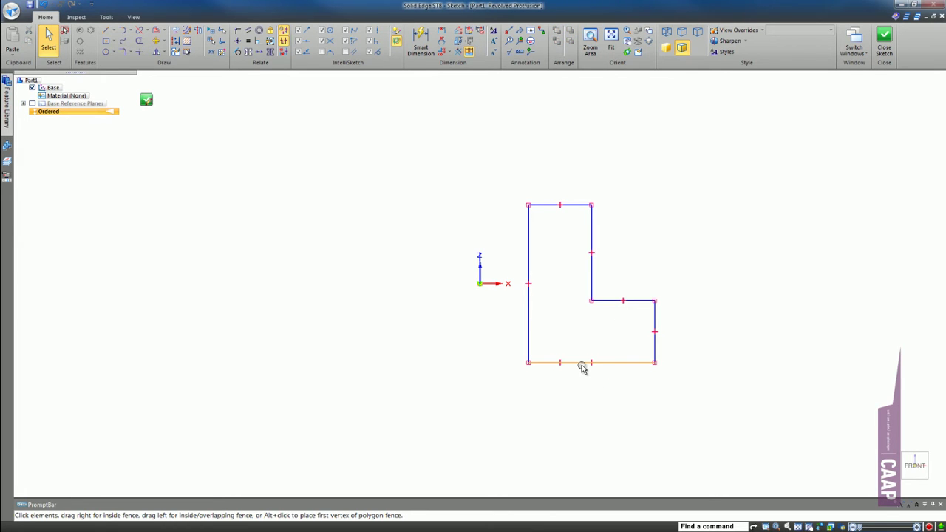
pyautogui.rightClick(585, 369)
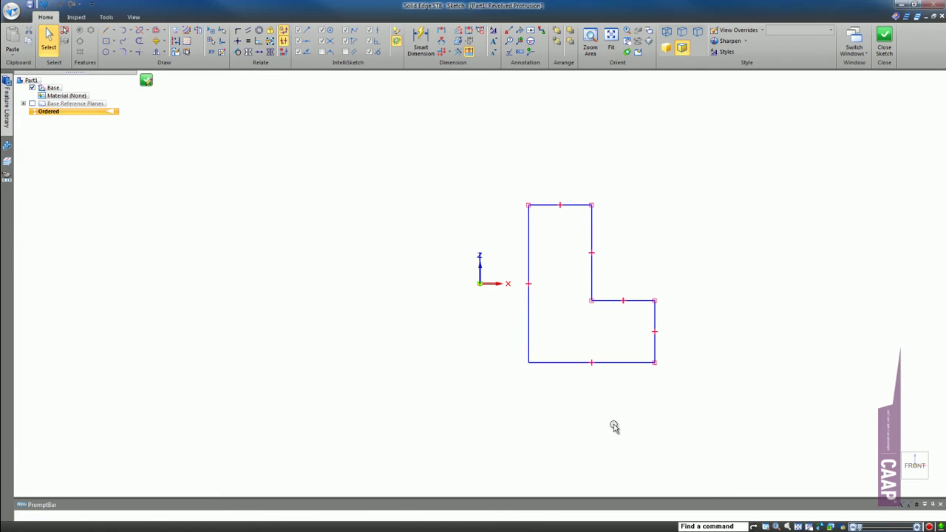
pyautogui.click(139, 52)
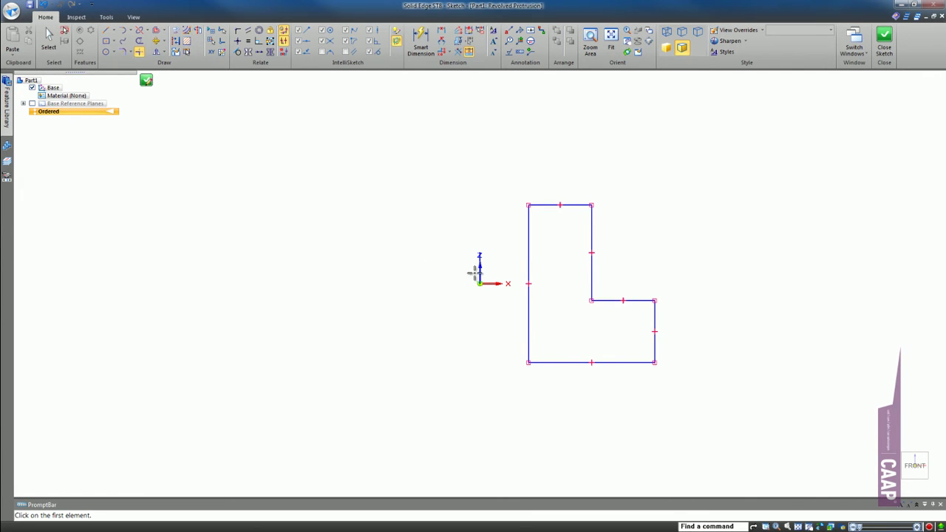
# Step: Make the left vertical line the axis of revolution and close the sketch
pyautogui.click(198, 30)
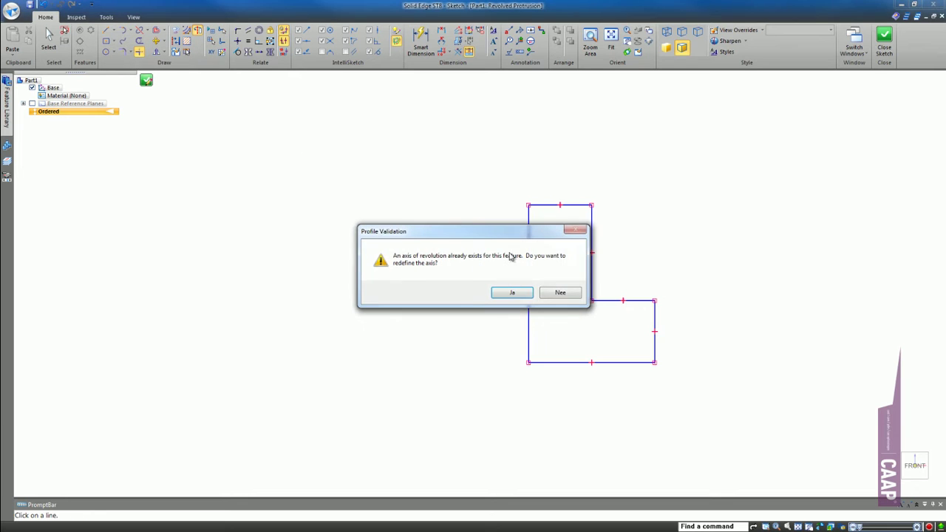
pyautogui.click(510, 295)
pyautogui.click(528, 222)
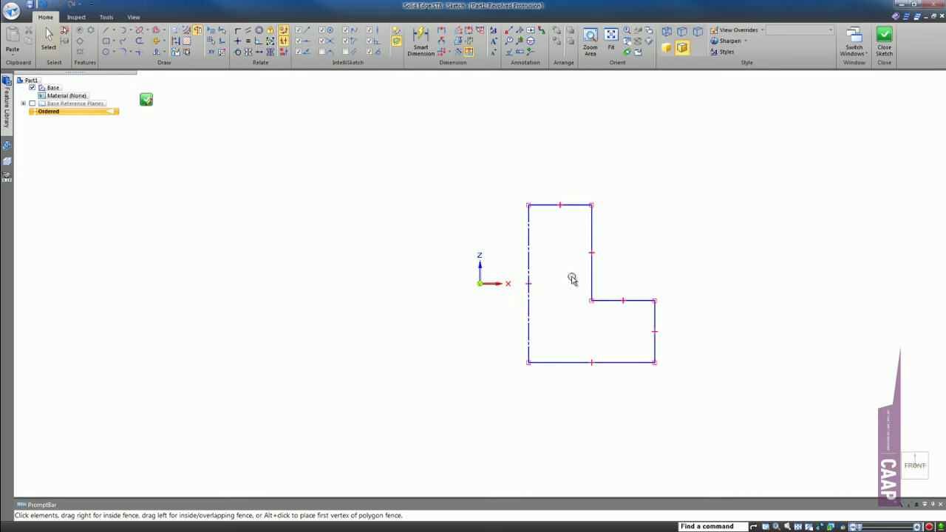
pyautogui.click(198, 34)
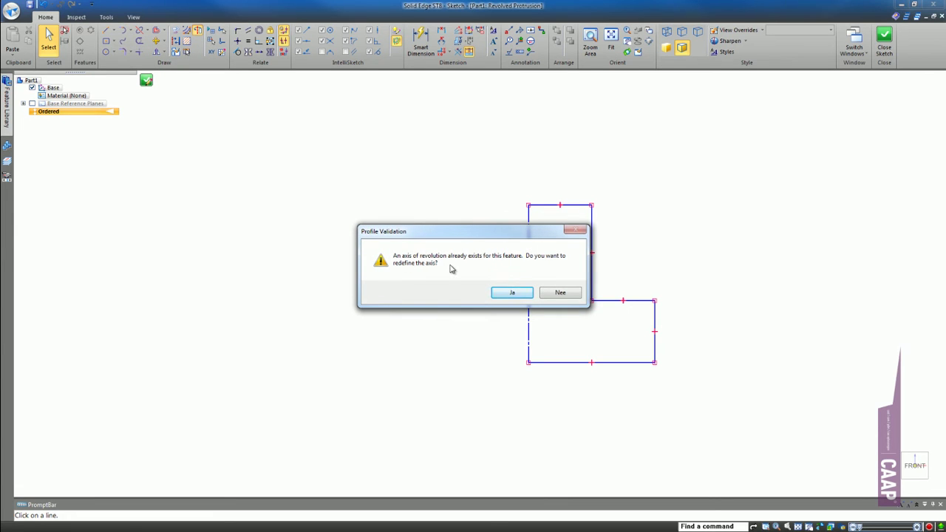
pyautogui.click(508, 294)
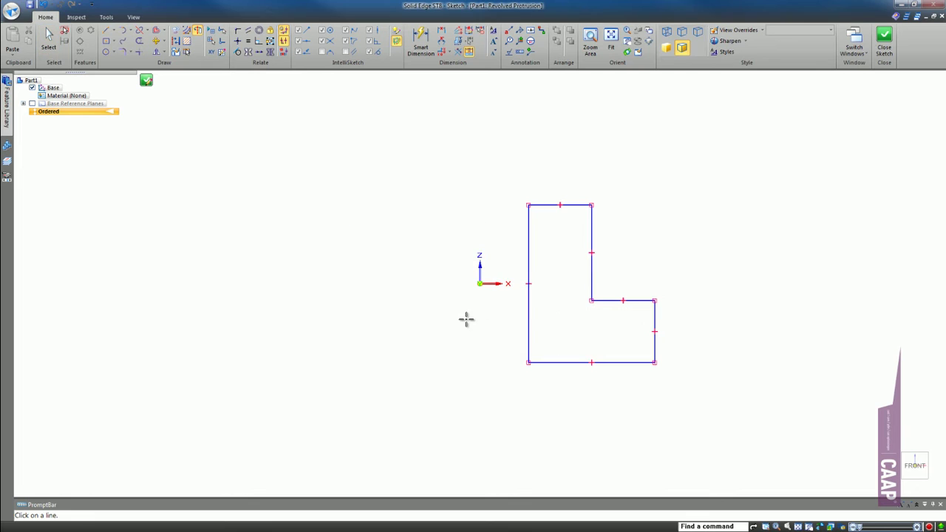
pyautogui.press('Escape')
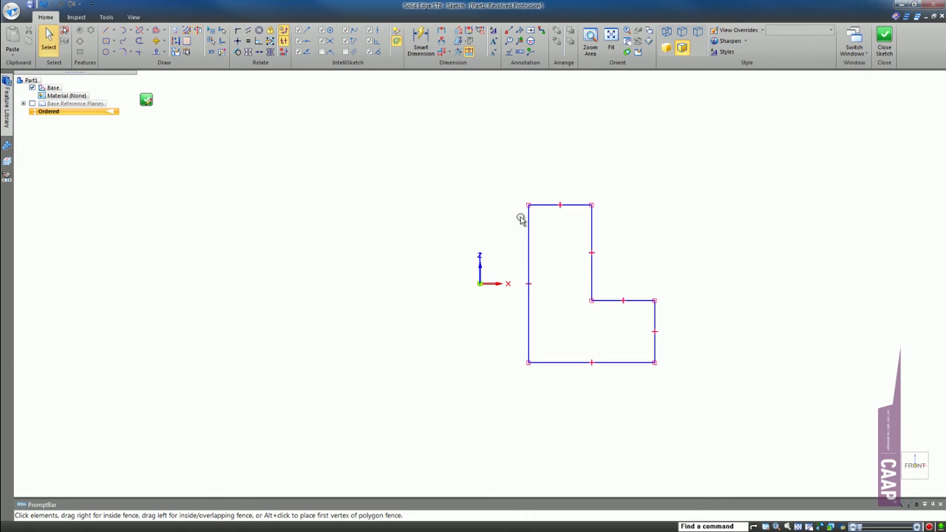
pyautogui.click(528, 222)
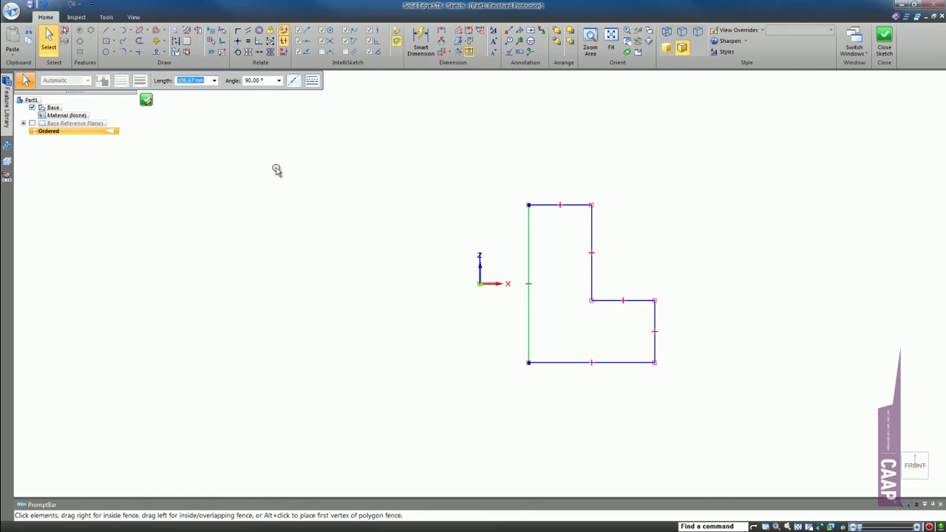
pyautogui.click(372, 174)
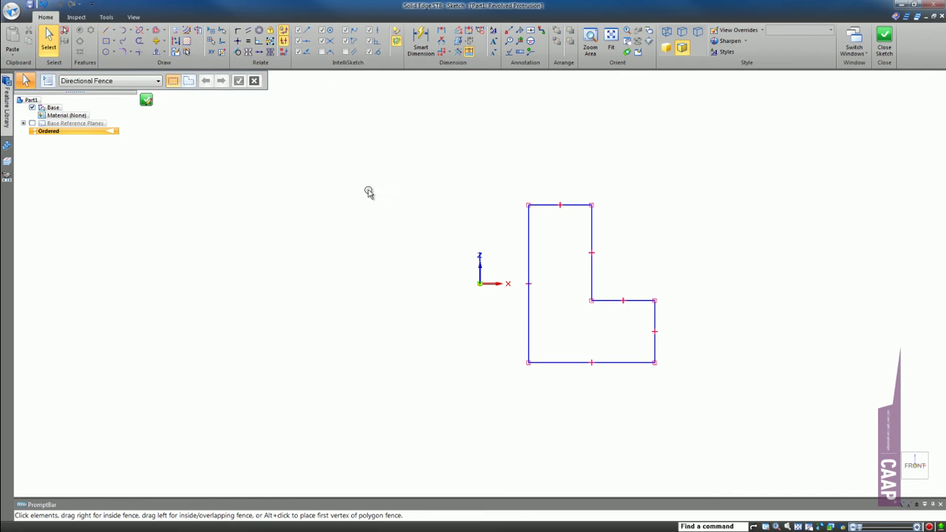
pyautogui.click(146, 102)
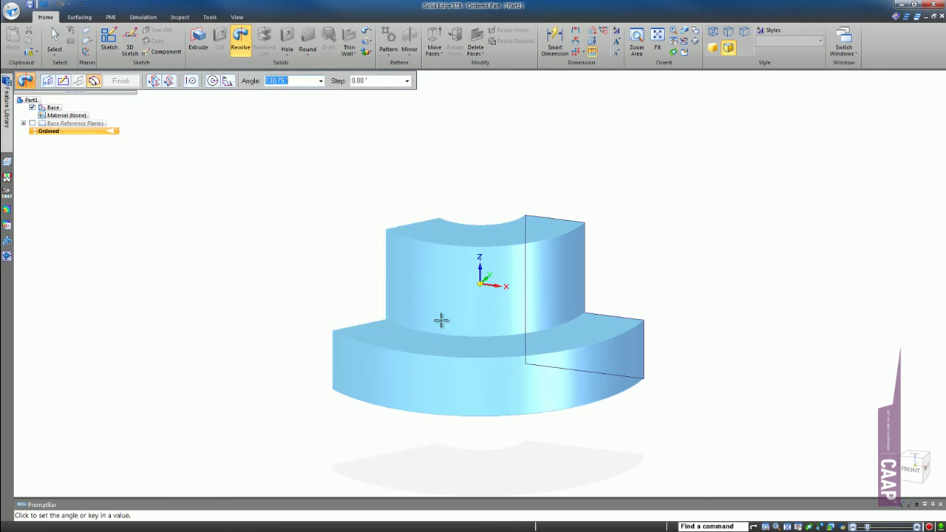
# Step: Revolve the profile a full 360° and finish Protrusion 1
pyautogui.click(154, 83)
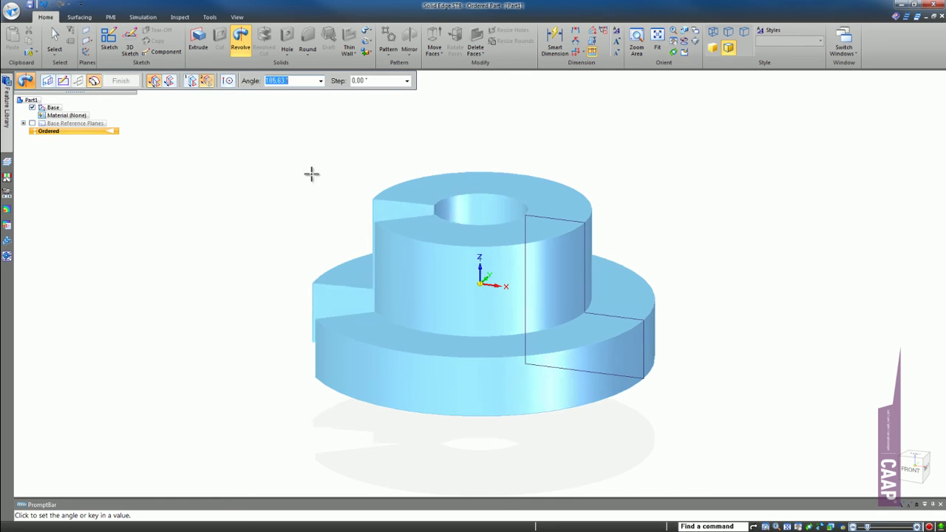
pyautogui.click(168, 81)
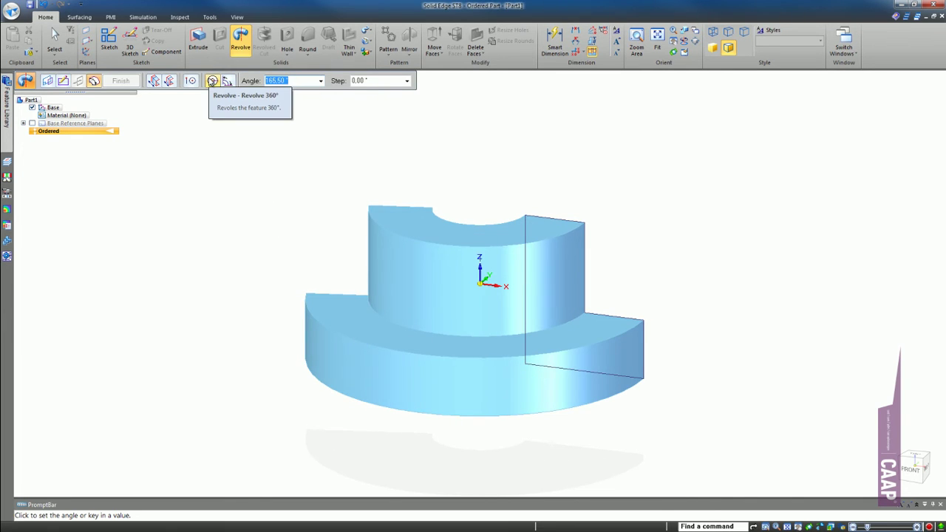
pyautogui.click(212, 81)
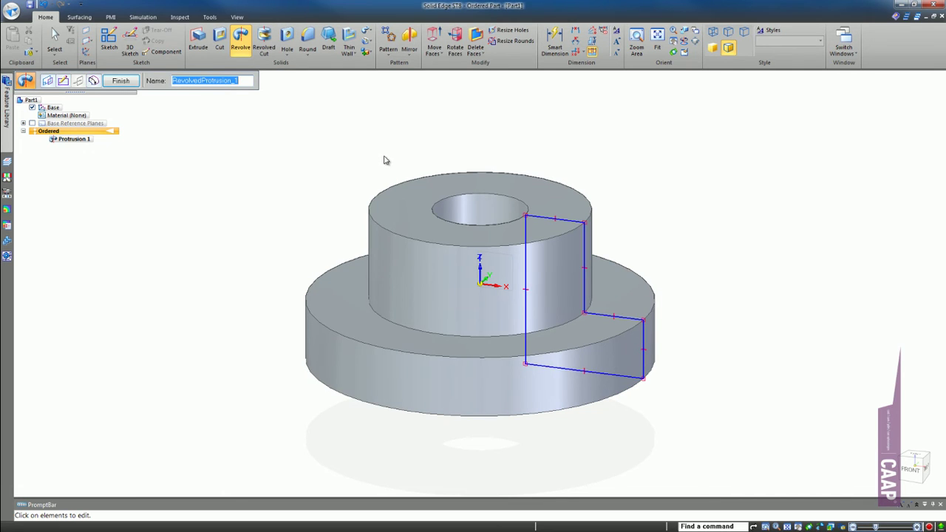
pyautogui.click(130, 82)
pyautogui.click(126, 82)
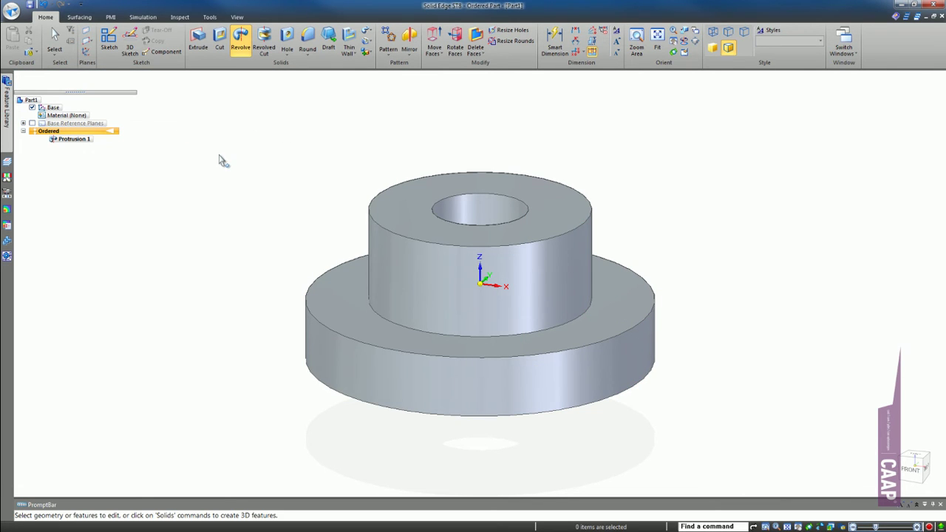
# Step: Select Protrusion 1, orbit it, and return to the isometric view
pyautogui.click(448, 247)
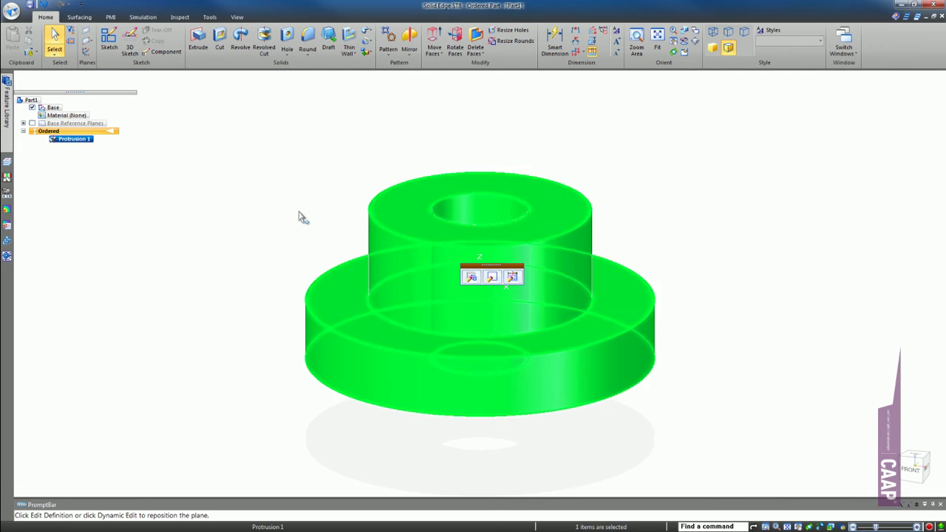
pyautogui.click(302, 215)
pyautogui.click(547, 225)
pyautogui.click(390, 118)
pyautogui.moveTo(490, 227)
pyautogui.mouseDown(button='middle')
pyautogui.moveTo(398, 281)
pyautogui.moveTo(296, 299)
pyautogui.mouseUp(button='middle')
pyautogui.hotkey('ctrl', 'i')
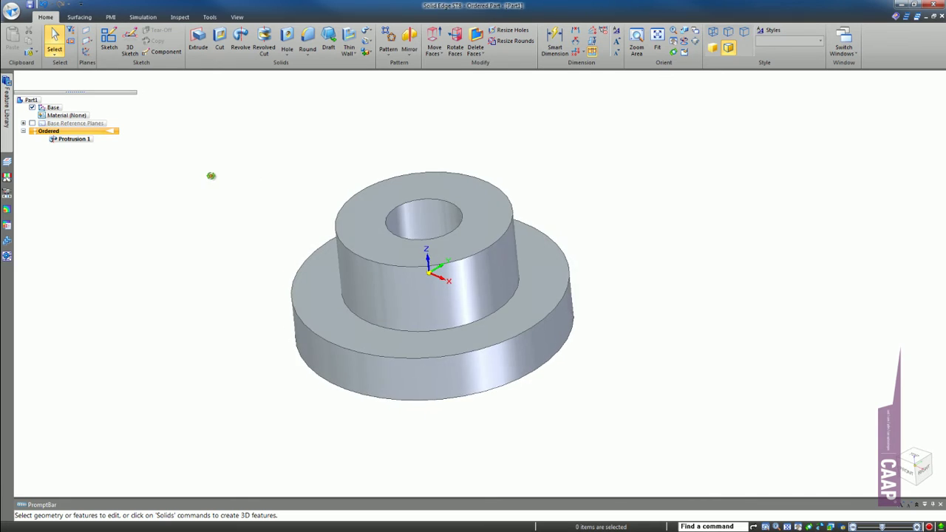
pyautogui.click(844, 44)
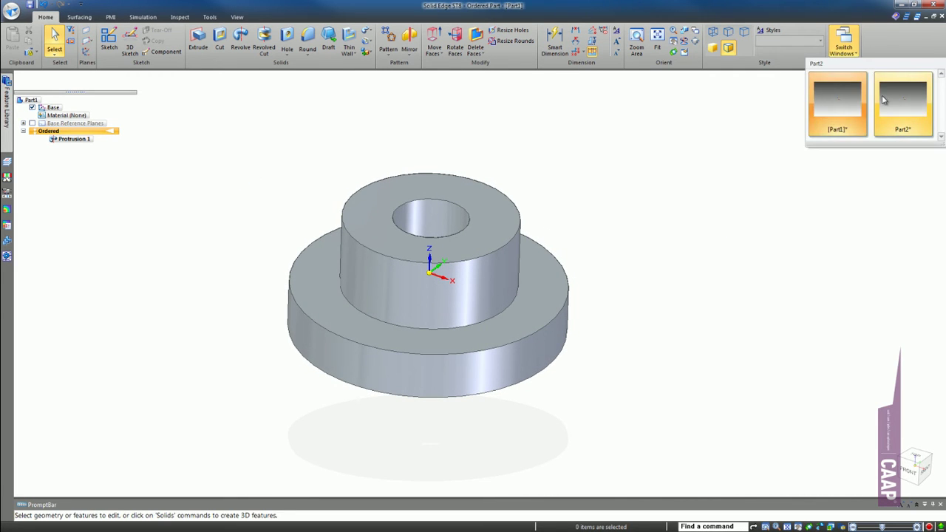
# Step: In Part2, draw a tall rectangle and a lower-right rectangle locked to the front plane
pyautogui.click(904, 104)
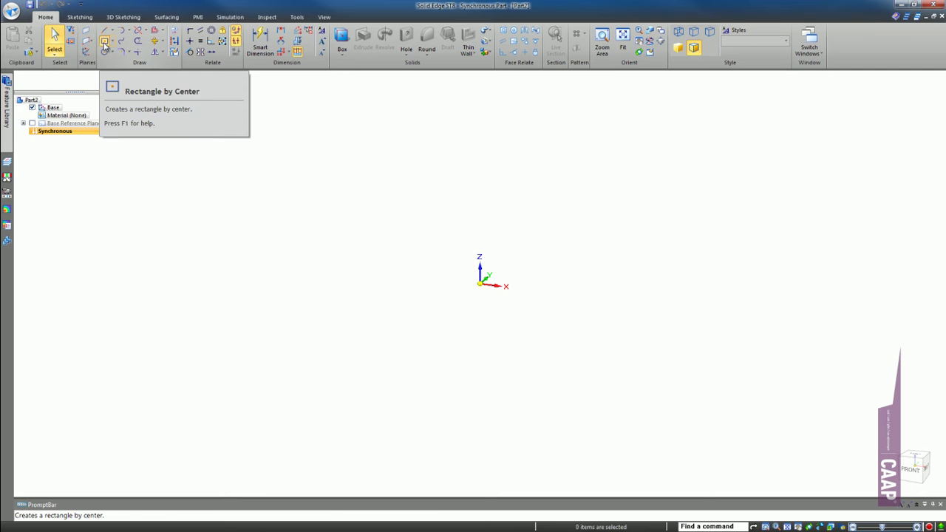
pyautogui.click(105, 42)
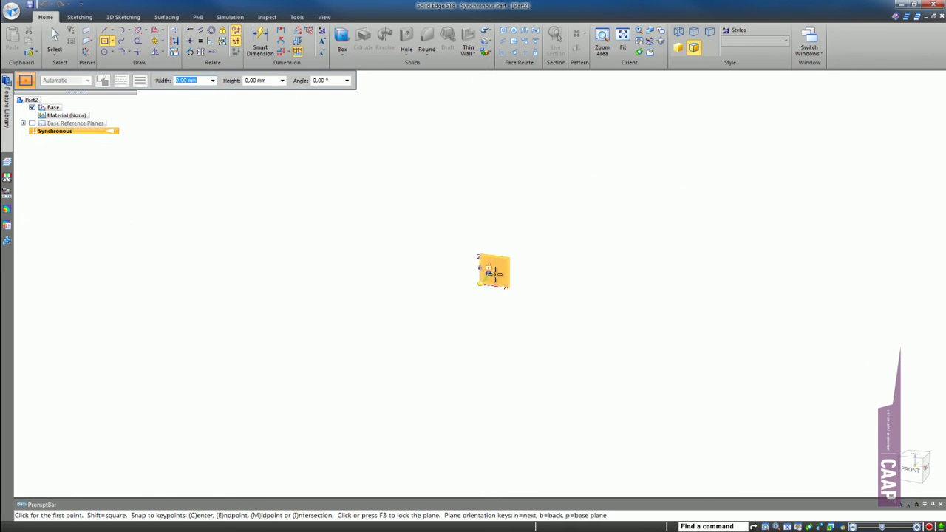
pyautogui.press('F3')
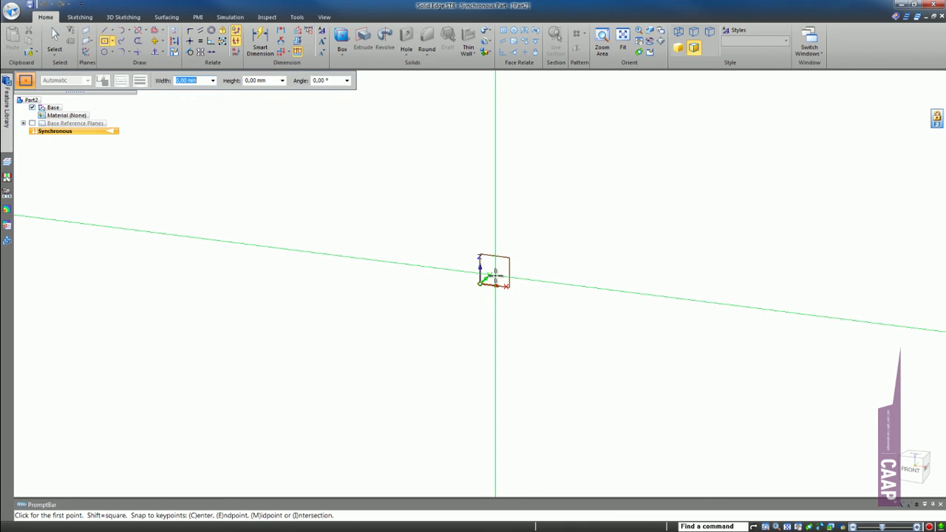
pyautogui.hotkey('ctrl', 'h')
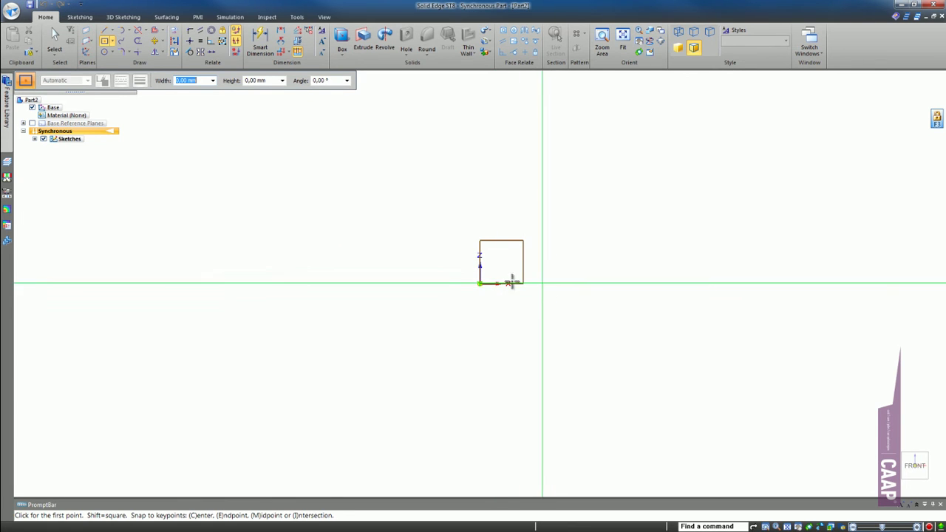
pyautogui.click(584, 283)
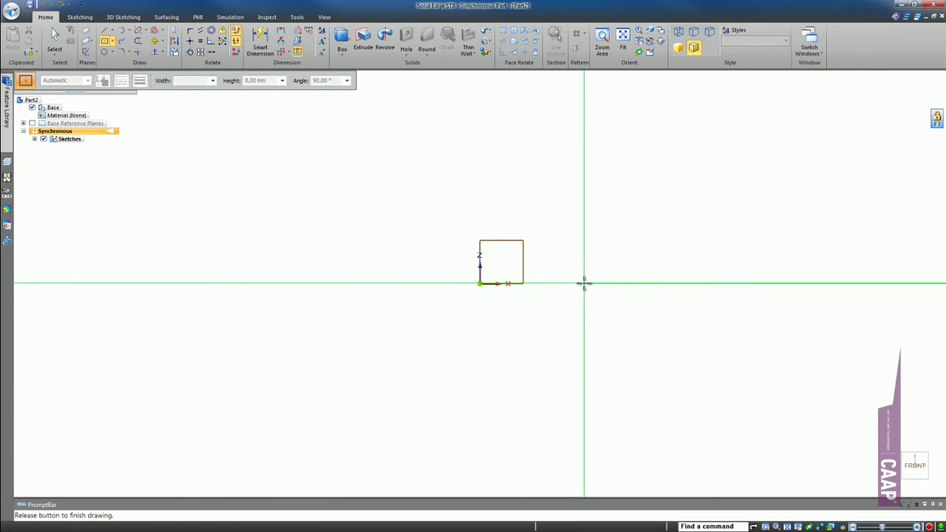
pyautogui.click(556, 206)
pyautogui.click(612, 324)
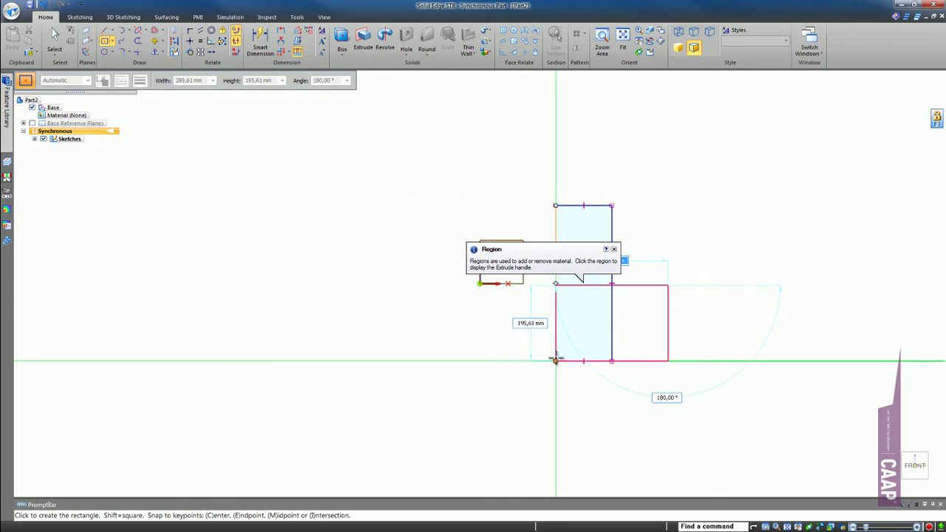
pyautogui.click(556, 360)
# Step: Trim the inner lines so the two rectangles form a single L outline
pyautogui.click(138, 41)
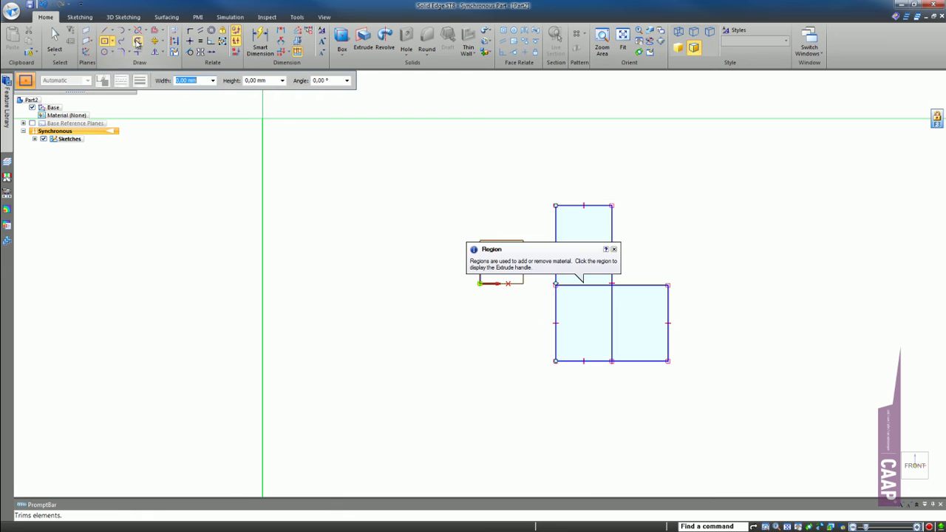
pyautogui.moveTo(589, 264); pyautogui.dragTo(633, 337)
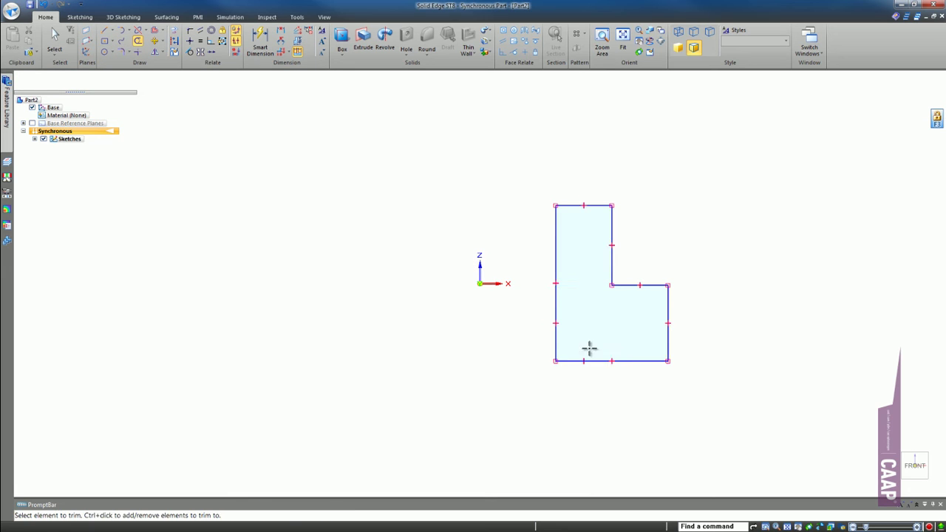
pyautogui.click(138, 52)
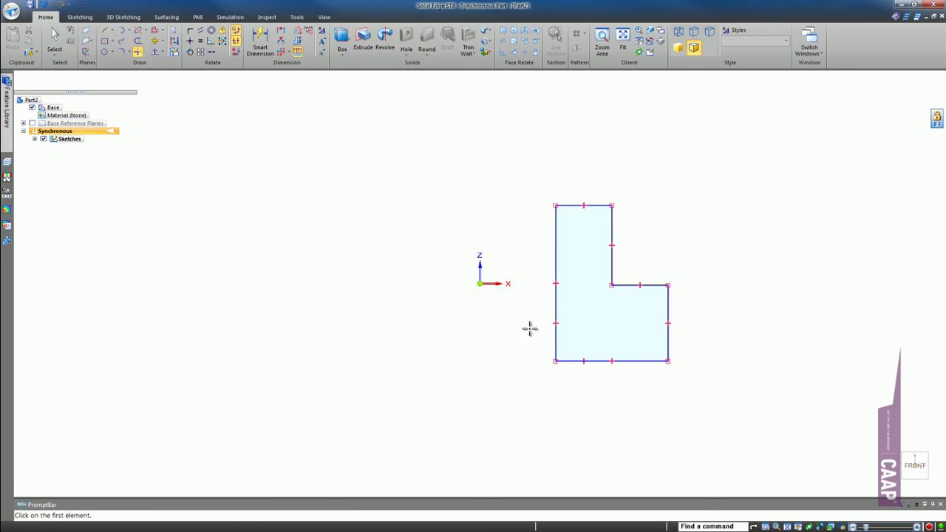
pyautogui.click(55, 43)
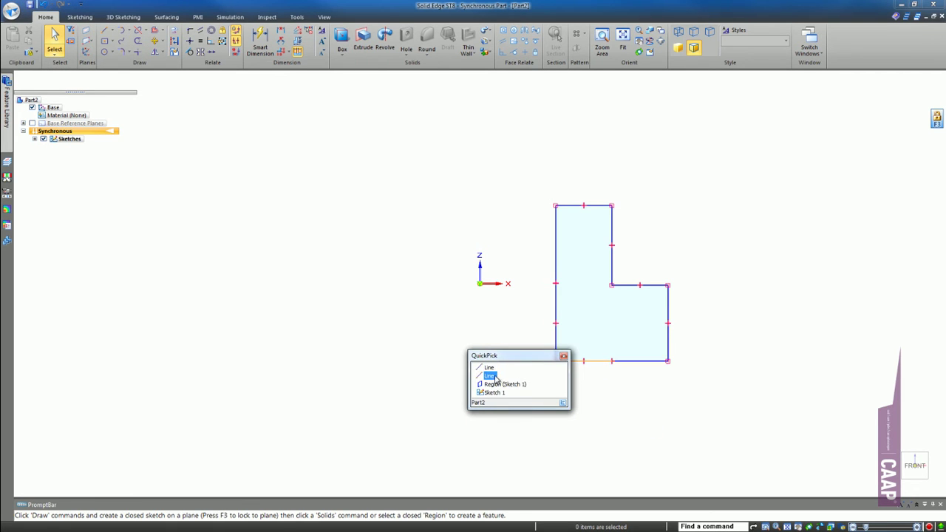
pyautogui.click(491, 376)
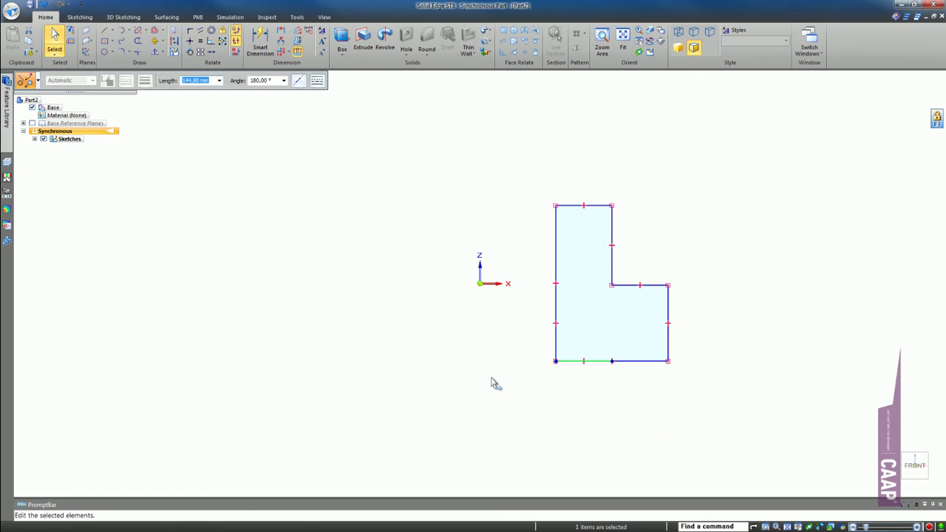
pyautogui.press('Escape')
pyautogui.rightClick(560, 349)
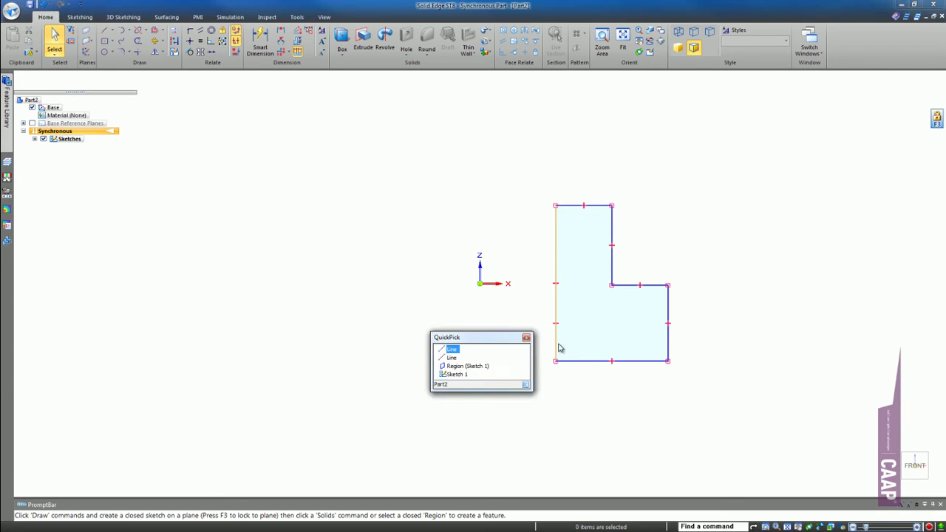
pyautogui.press('Escape')
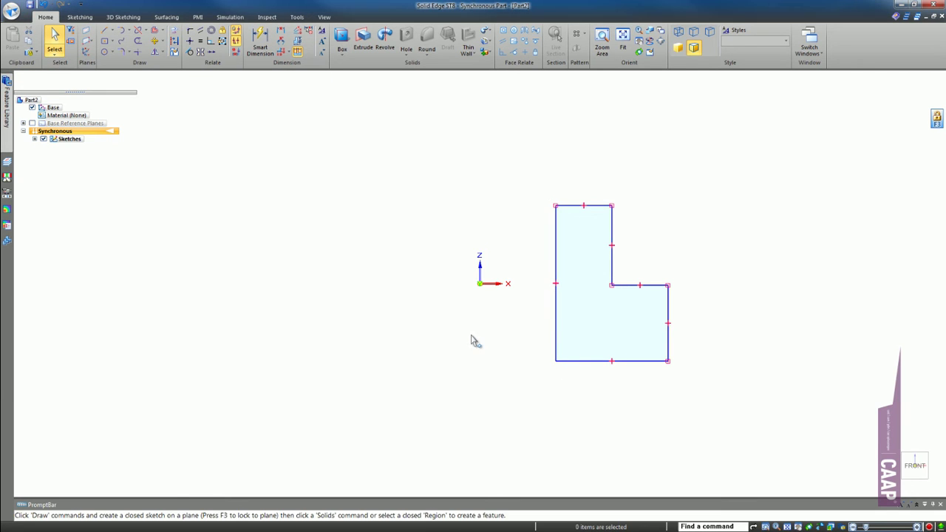
pyautogui.click(138, 51)
pyautogui.moveTo(515, 328)
pyautogui.mouseDown()
pyautogui.moveTo(575, 380)
pyautogui.moveTo(568, 395)
pyautogui.mouseUp()
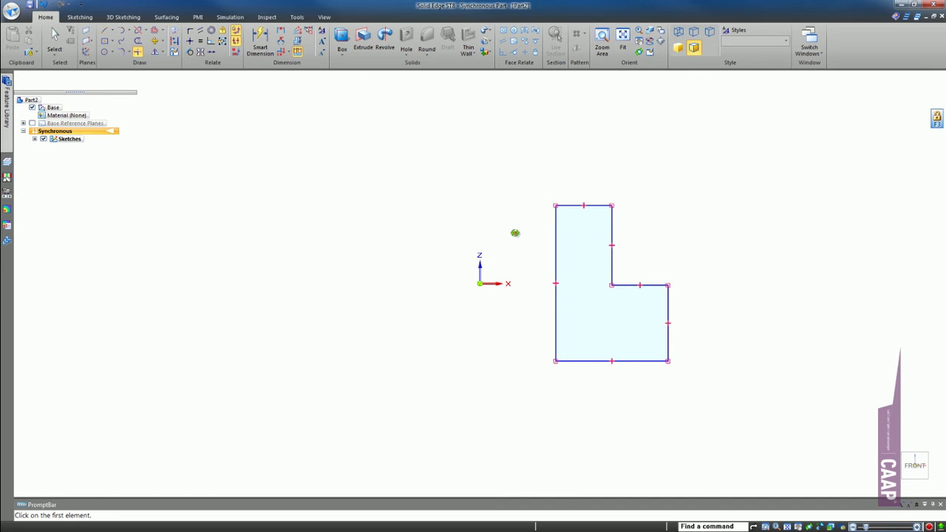
pyautogui.moveTo(517, 220); pyautogui.dragTo(495, 252, button='middle')
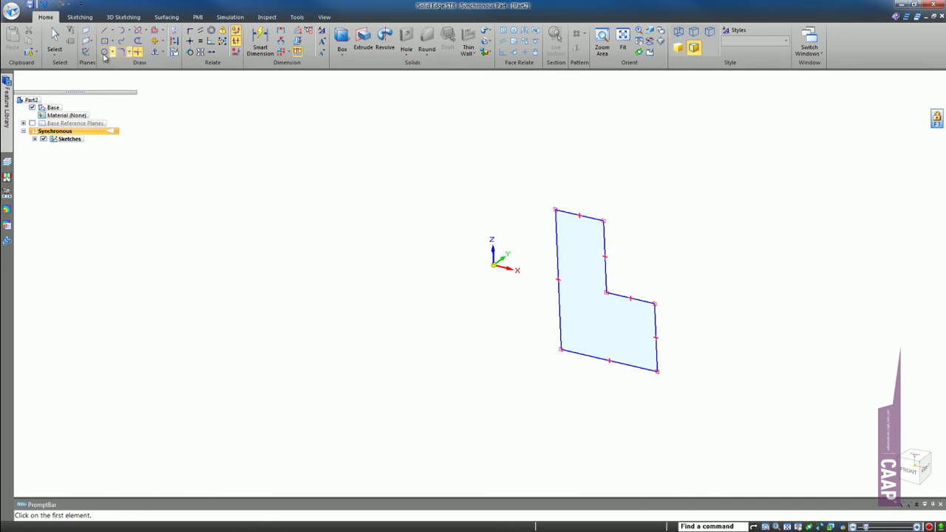
# Step: Select the L region, anchor the steering wheel at the profile origin, and start revolving it
pyautogui.click(54, 40)
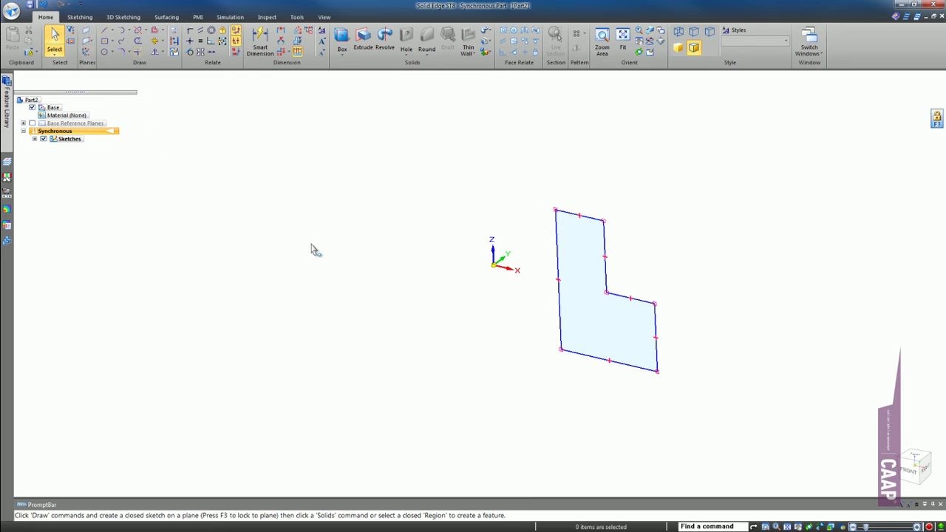
pyautogui.click(595, 320)
pyautogui.click(595, 325)
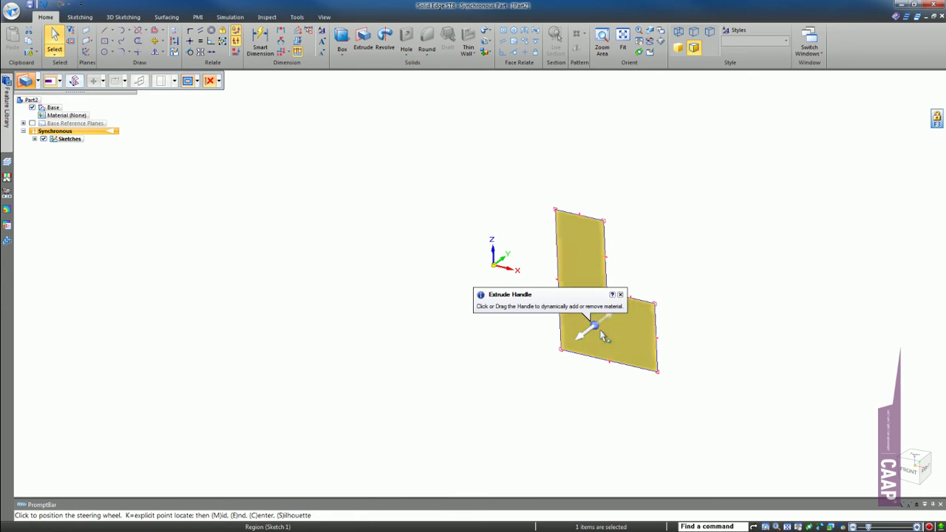
pyautogui.click(493, 257)
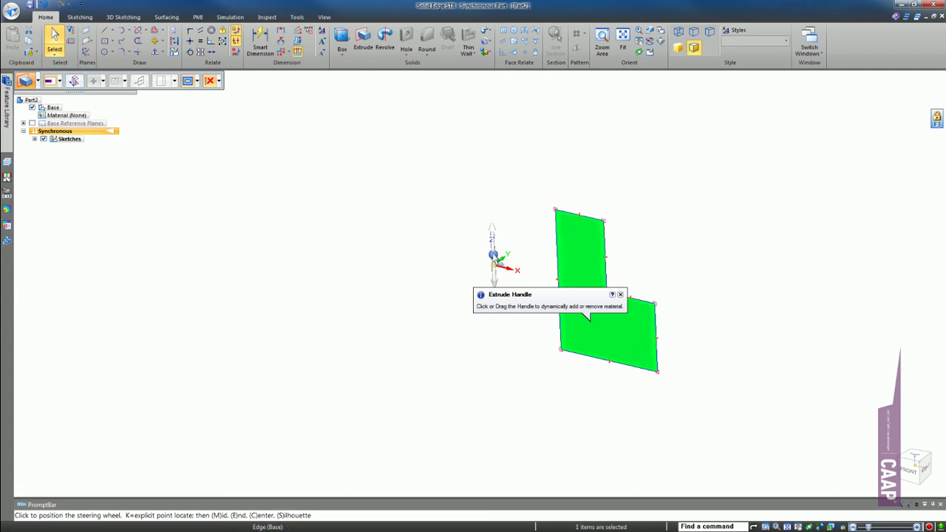
pyautogui.click(493, 254)
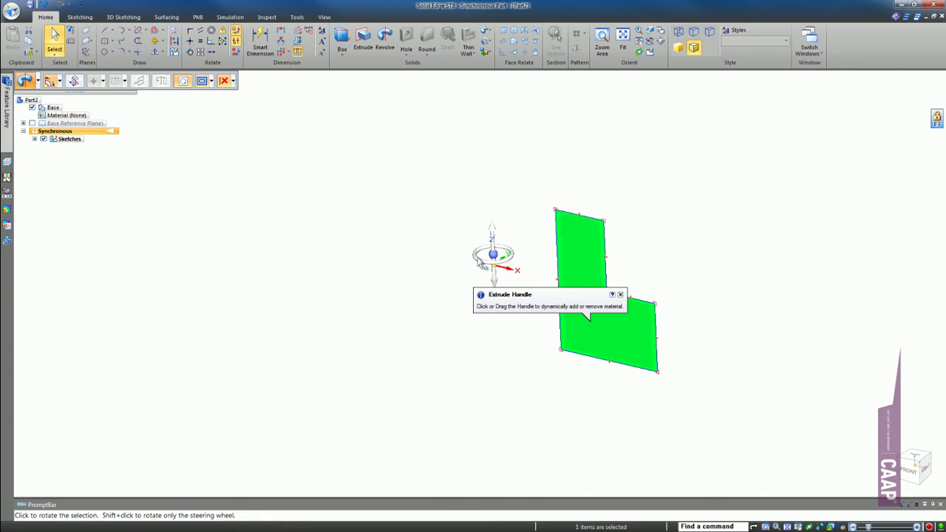
pyautogui.click(501, 261)
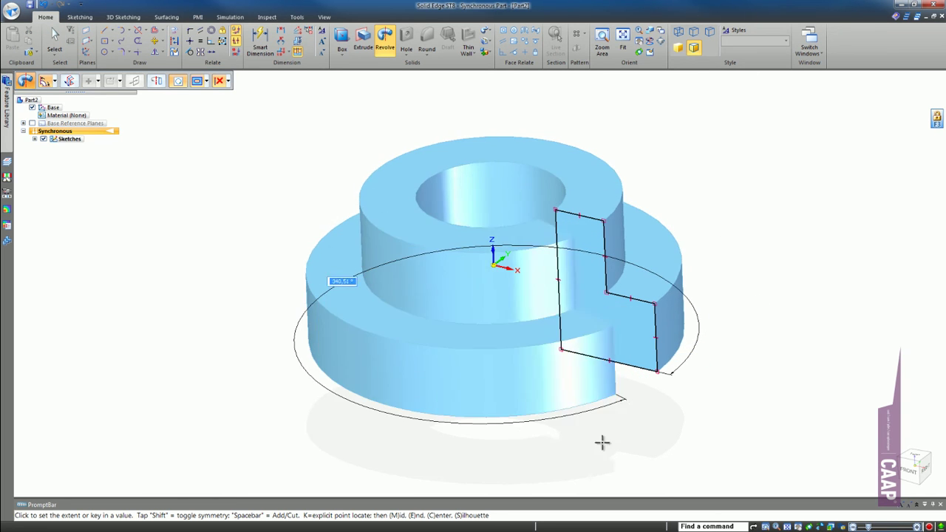
# Step: Revolve the L region a full 360° with Create Live Section enabled
pyautogui.click(54, 82)
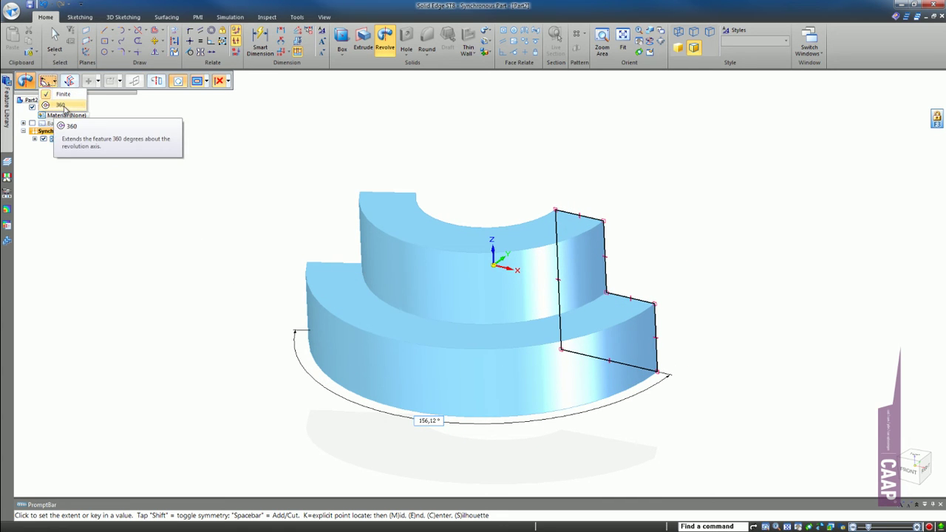
pyautogui.click(62, 105)
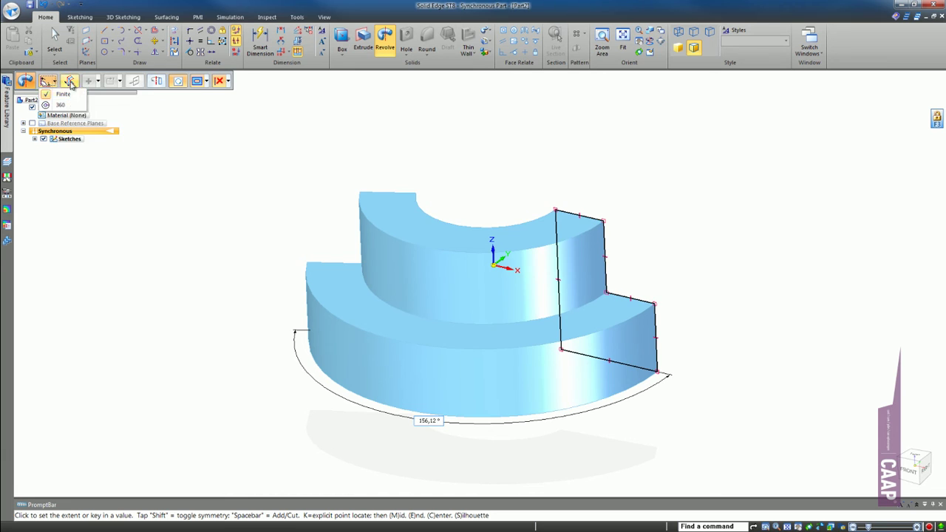
pyautogui.click(70, 82)
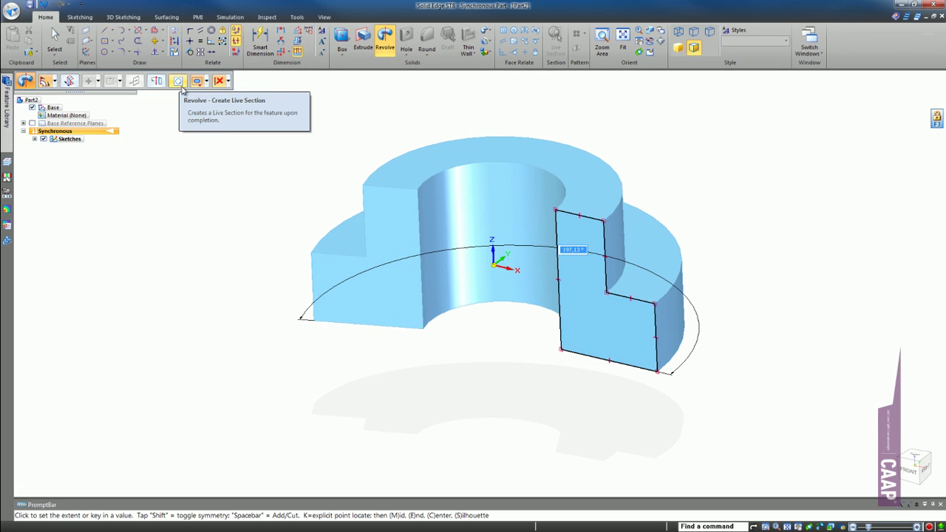
pyautogui.click(181, 85)
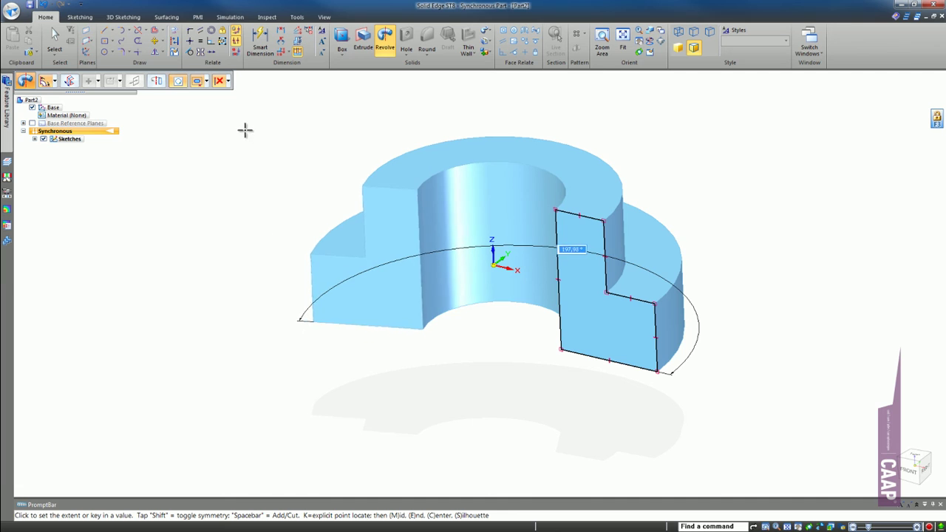
pyautogui.click(228, 81)
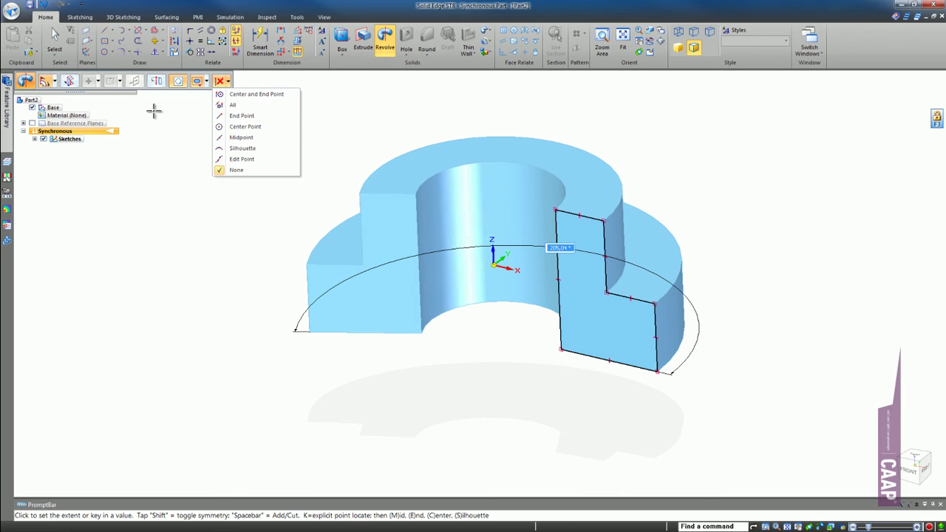
pyautogui.click(55, 81)
pyautogui.click(51, 105)
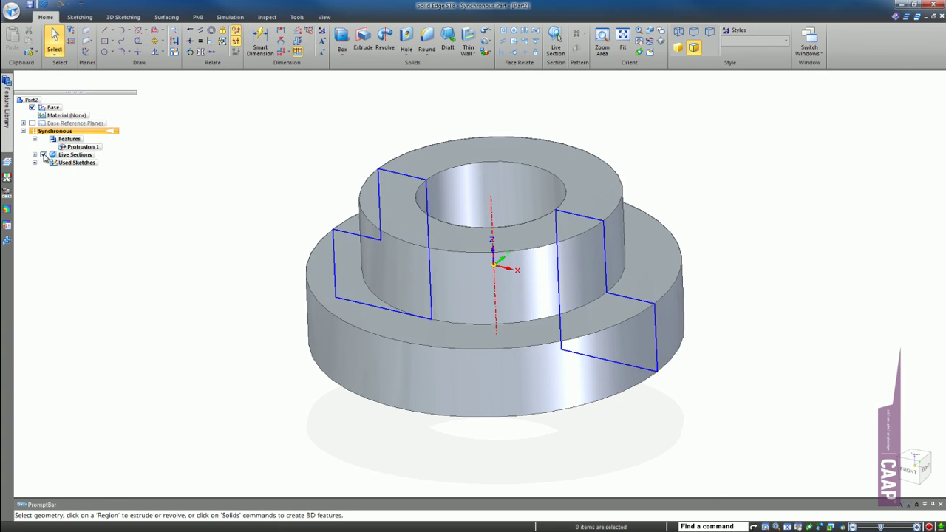
# Step: Place a smart dimension on the upper tier's wall and set it to 115.84 mm
pyautogui.click(43, 155)
pyautogui.click(43, 155)
pyautogui.click(260, 41)
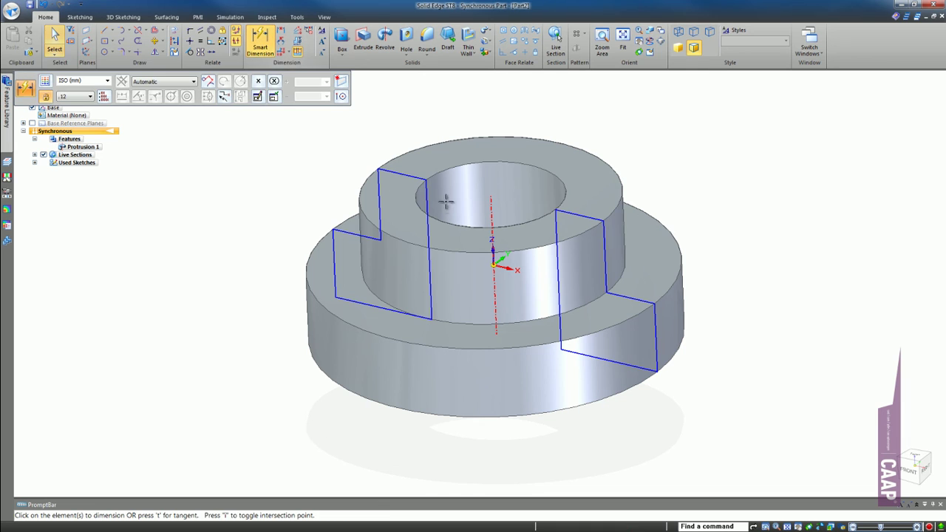
pyautogui.click(410, 175)
pyautogui.click(400, 125)
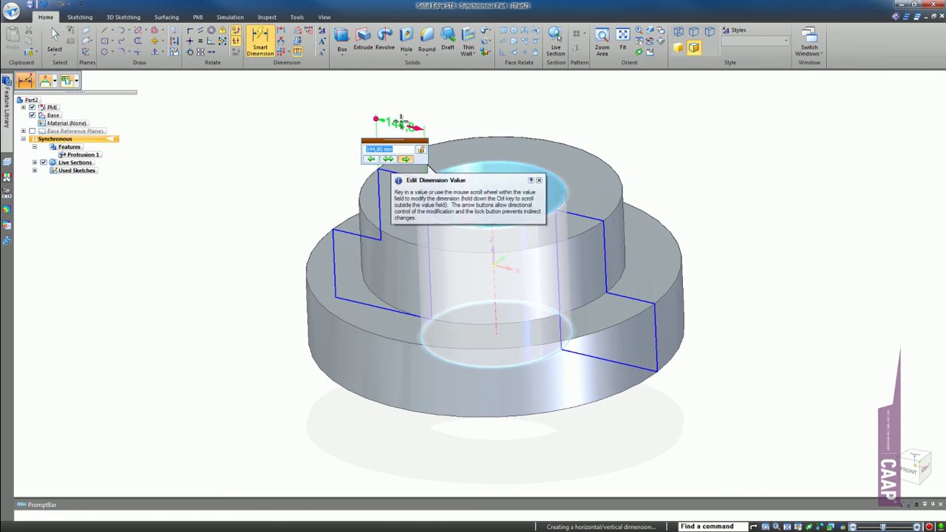
pyautogui.scroll(3, 403, 150)
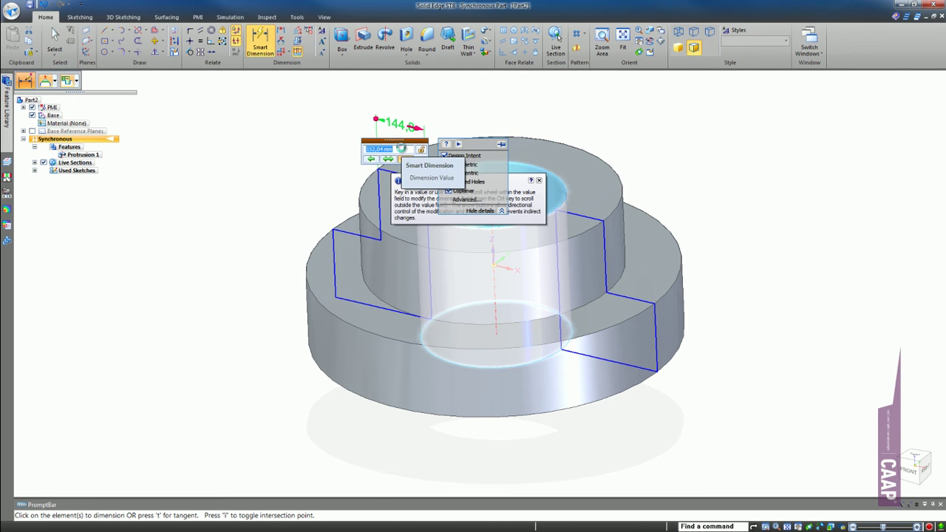
pyautogui.scroll(2, 401, 149)
pyautogui.scroll(3, 400, 149)
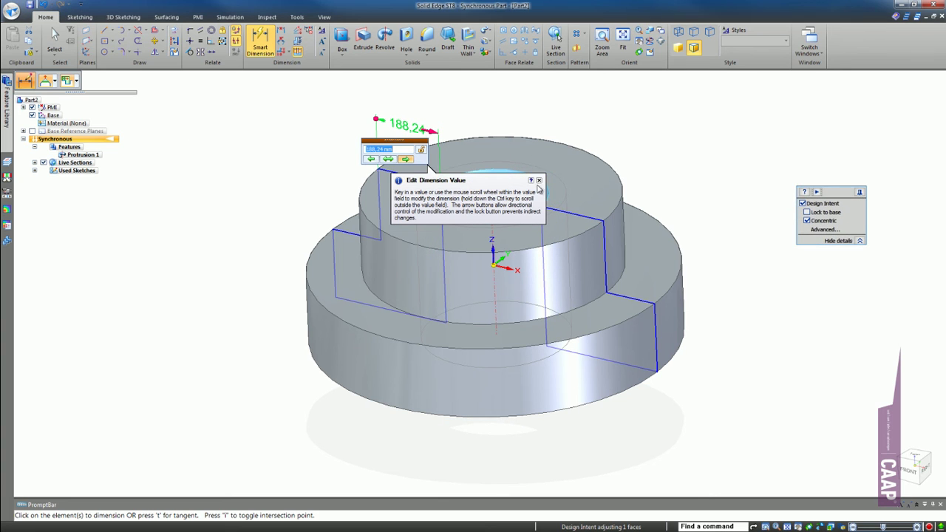
pyautogui.click(539, 181)
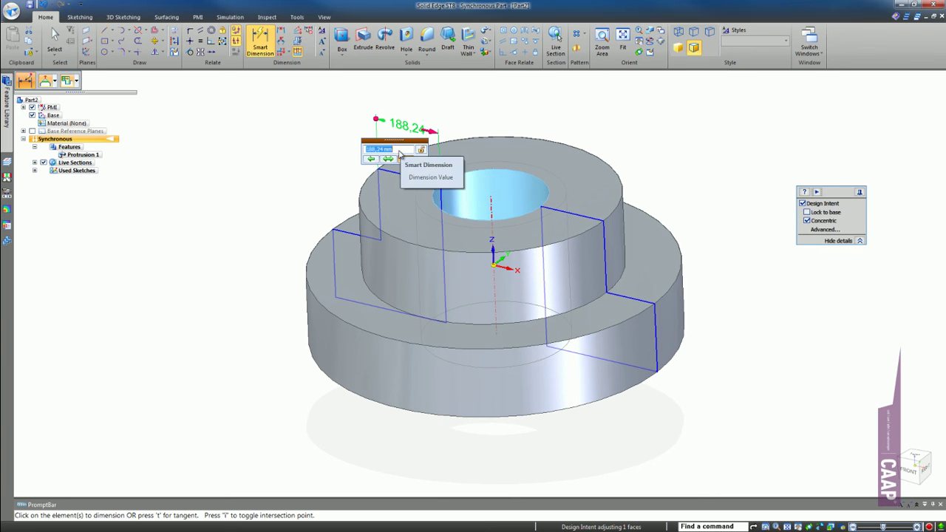
pyautogui.scroll(-3, 399, 153)
pyautogui.scroll(-3, 402, 157)
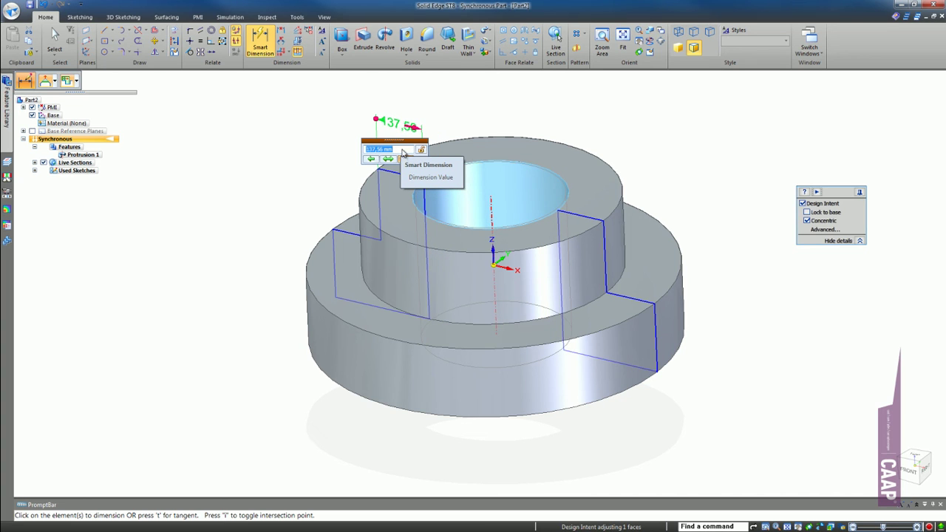
pyautogui.scroll(3, 403, 153)
pyautogui.scroll(3, 403, 153)
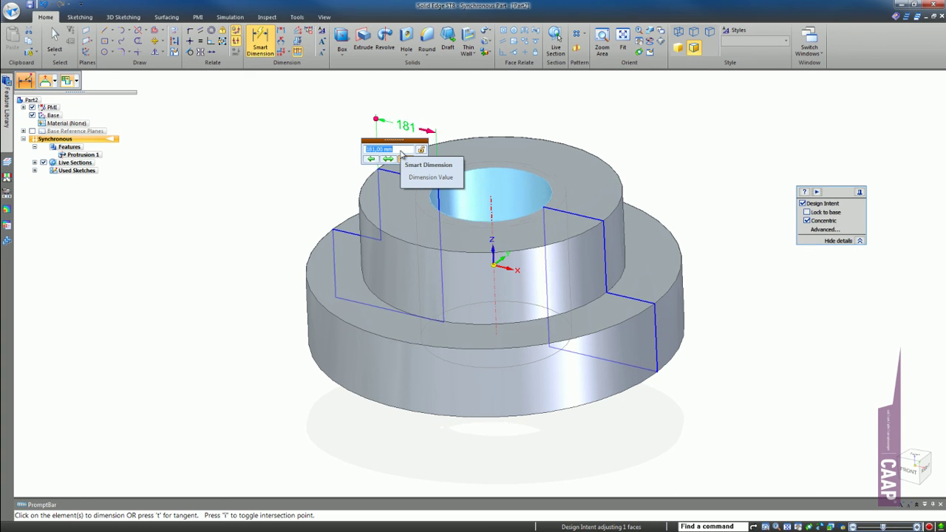
pyautogui.scroll(-3, 402, 153)
pyautogui.scroll(-3, 401, 153)
pyautogui.scroll(-2, 402, 153)
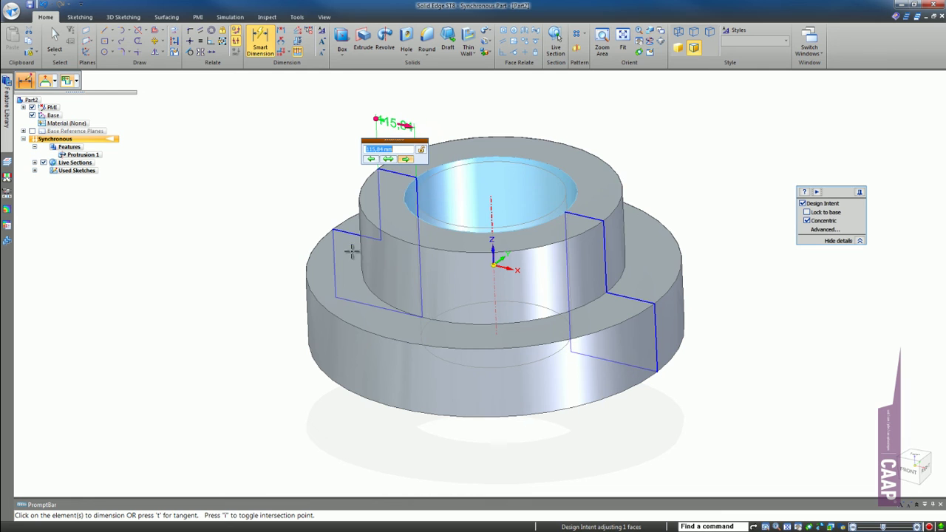
pyautogui.click(313, 247)
# Step: Dimension the lower cylinder's height and set it to 209.21 mm
pyautogui.click(302, 248)
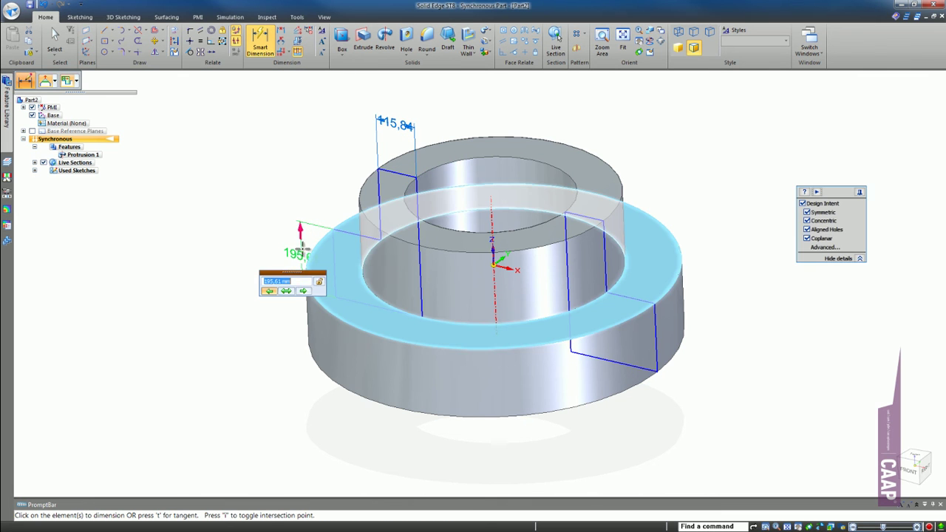
pyautogui.scroll(1, 300, 286)
pyautogui.scroll(2, 300, 285)
pyautogui.scroll(2, 300, 286)
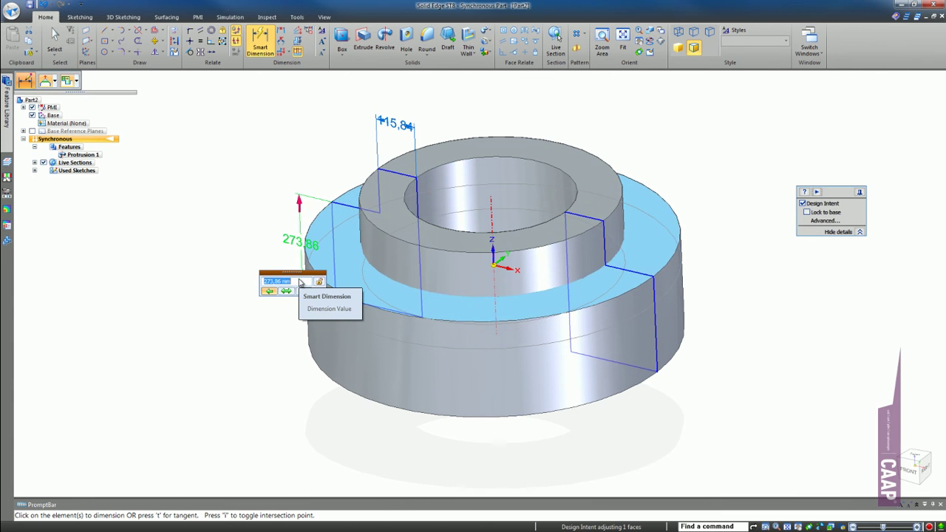
pyautogui.scroll(1, 300, 285)
pyautogui.scroll(-3, 300, 284)
pyautogui.scroll(3, 274, 179)
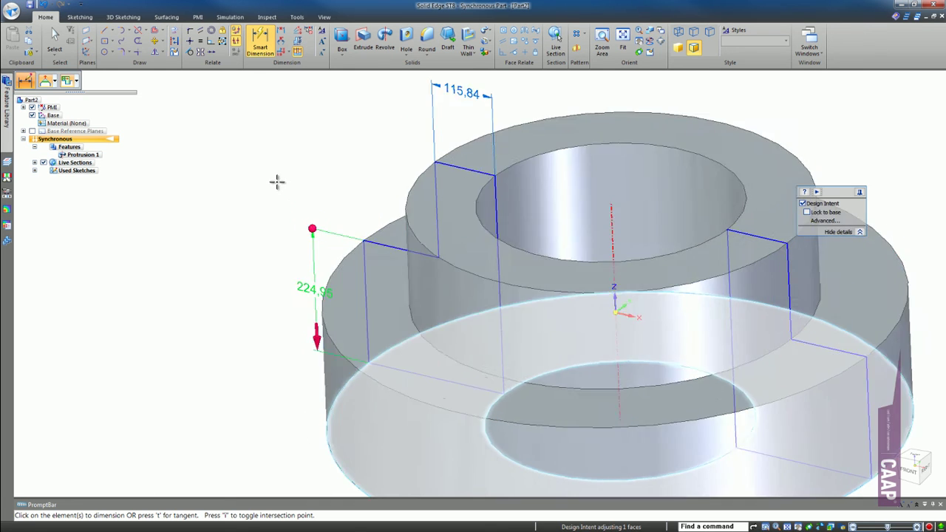
pyautogui.scroll(3, 363, 295)
pyautogui.scroll(-5, 363, 296)
pyautogui.scroll(1, 302, 289)
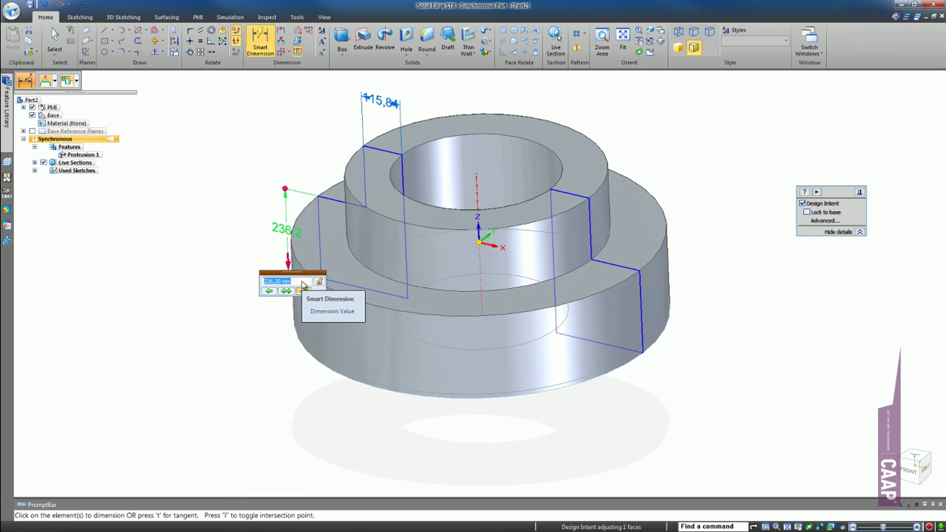
pyautogui.scroll(3, 302, 284)
pyautogui.scroll(2, 300, 286)
pyautogui.scroll(3, 296, 288)
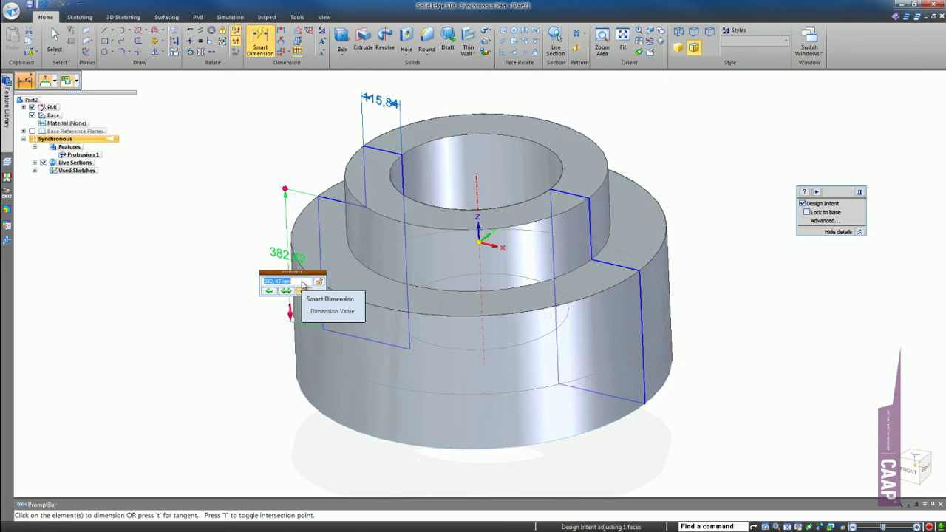
pyautogui.scroll(2, 292, 291)
pyautogui.scroll(2, 296, 289)
pyautogui.scroll(2, 301, 286)
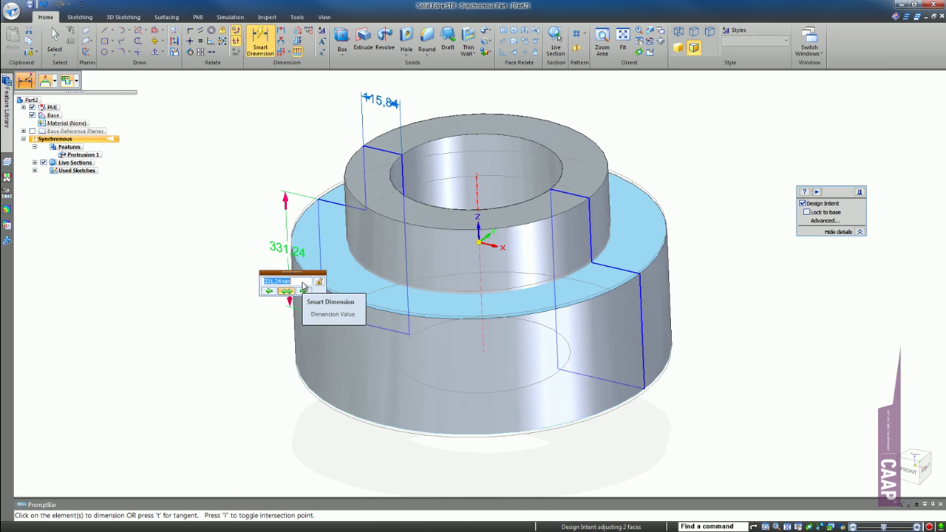
pyautogui.scroll(1, 303, 286)
pyautogui.scroll(-5, 303, 286)
pyautogui.scroll(-5, 301, 284)
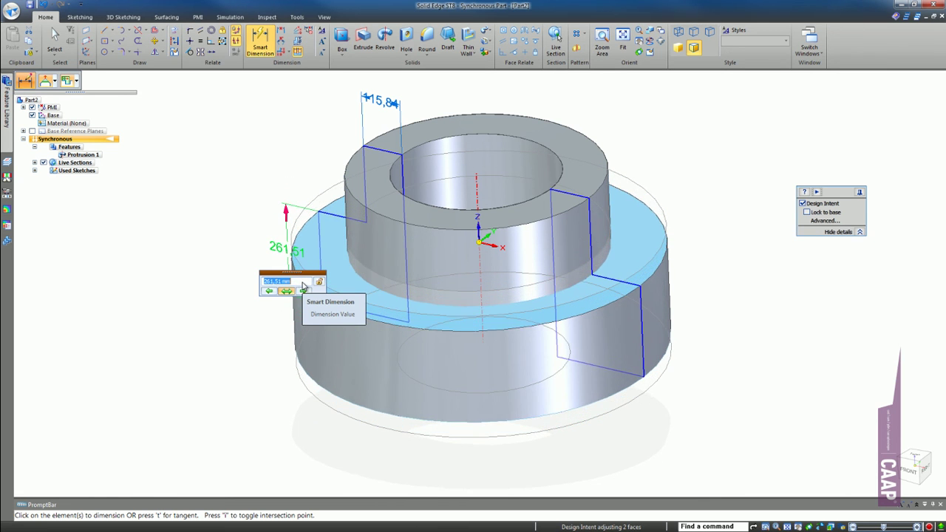
pyautogui.scroll(-5, 300, 283)
pyautogui.click(54, 41)
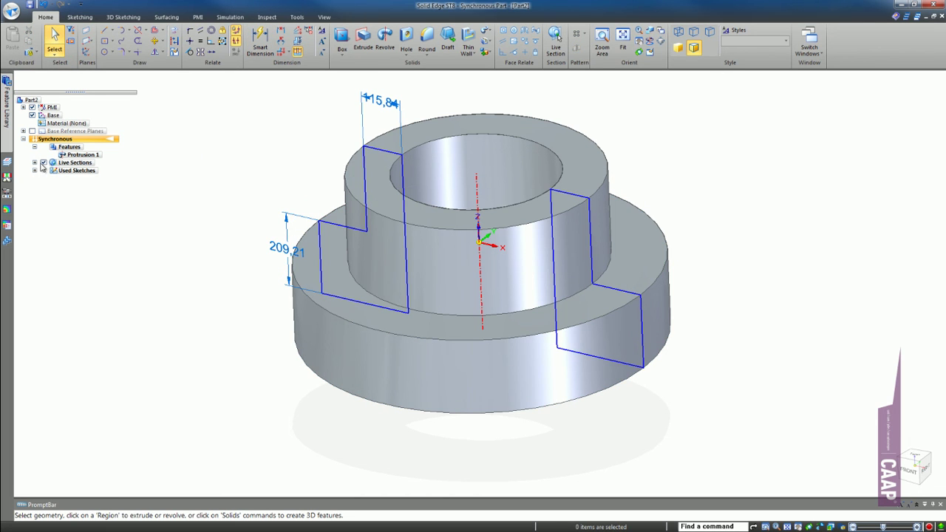
# Step: Turn off Live Sections and PMI in PathFinder so only the plain stepped ring shows
pyautogui.click(43, 163)
pyautogui.click(32, 108)
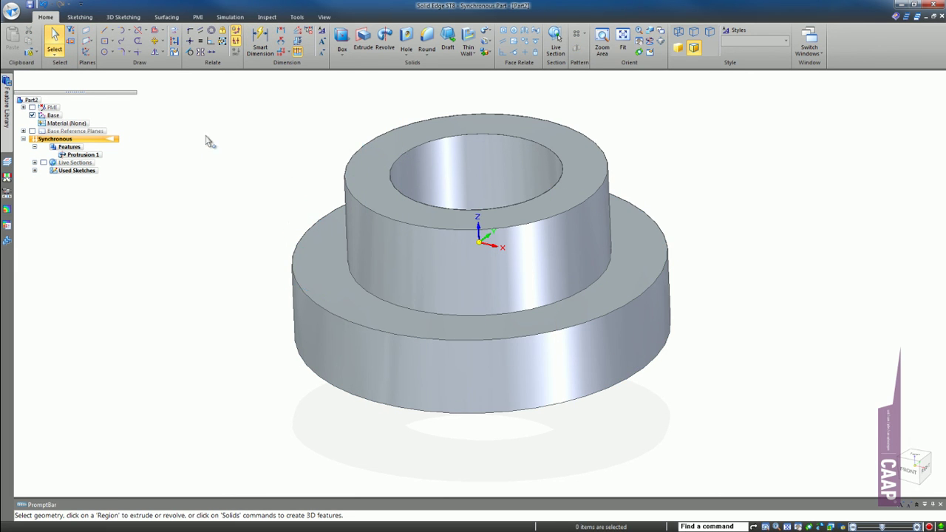